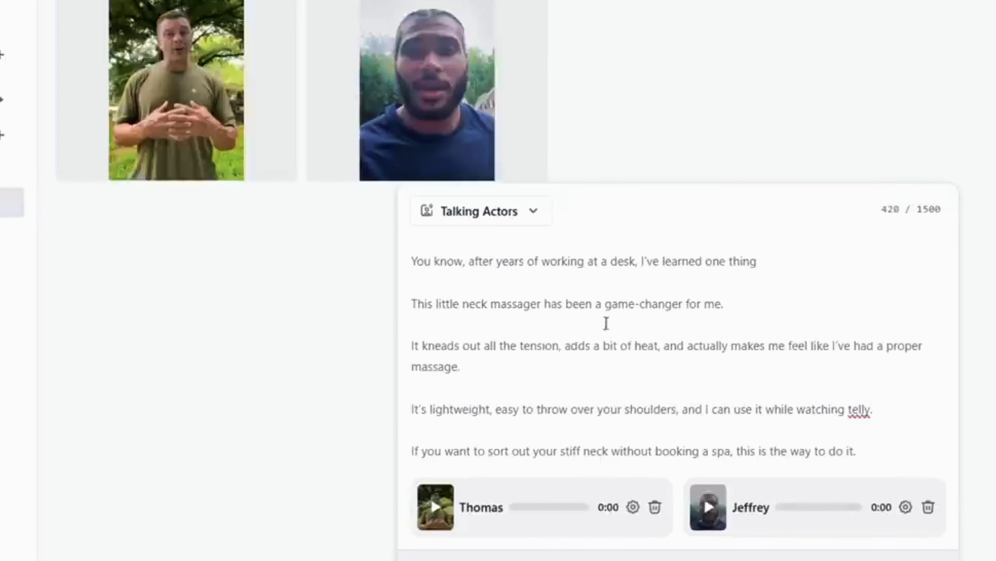
Download the generated talking video of the man in the olive T-shirt and switch to CapCut.
{"action": "left_click", "coordinate": [633, 507]}
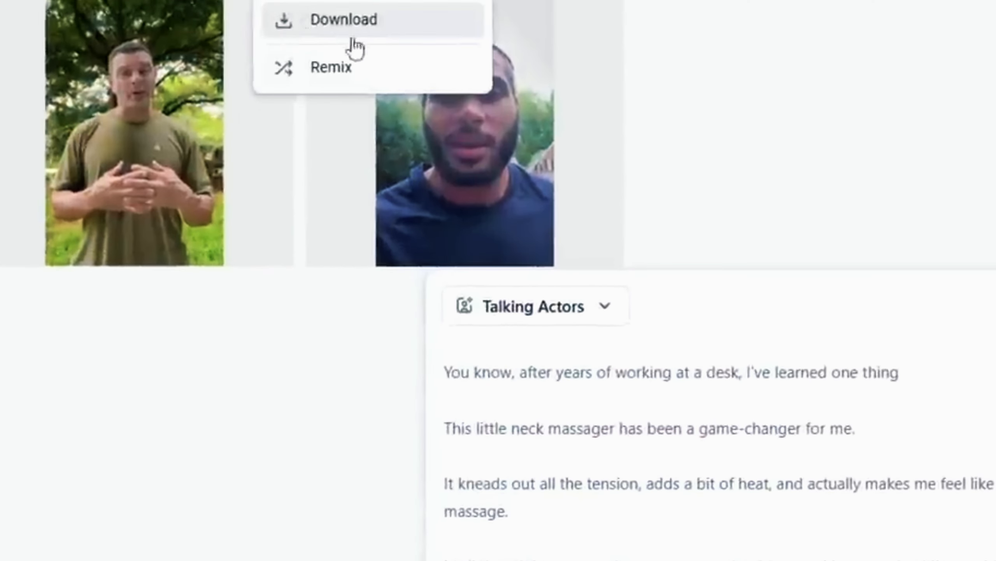
{"action": "left_click", "coordinate": [340, 27]}
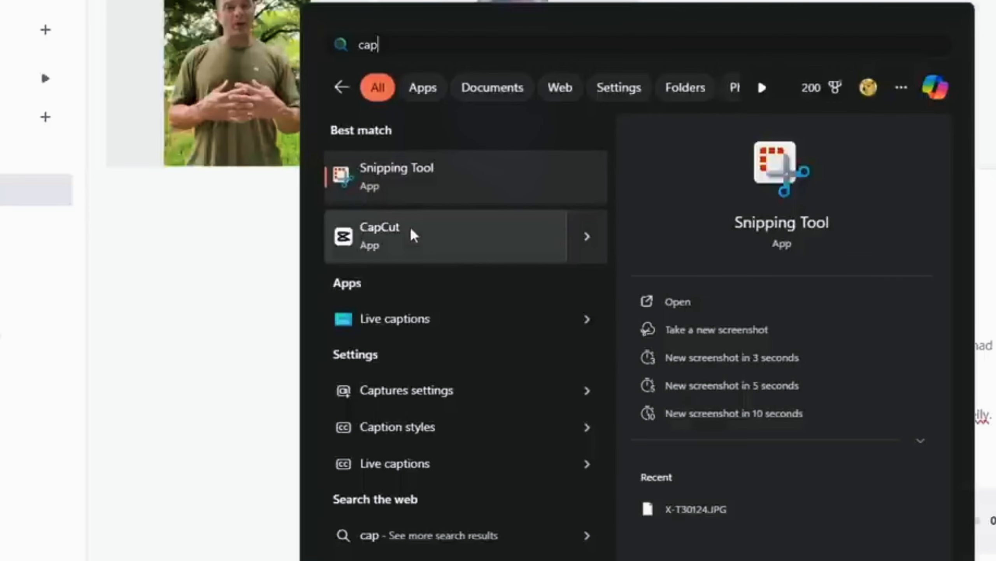
{"action": "left_click", "coordinate": [409, 232]}
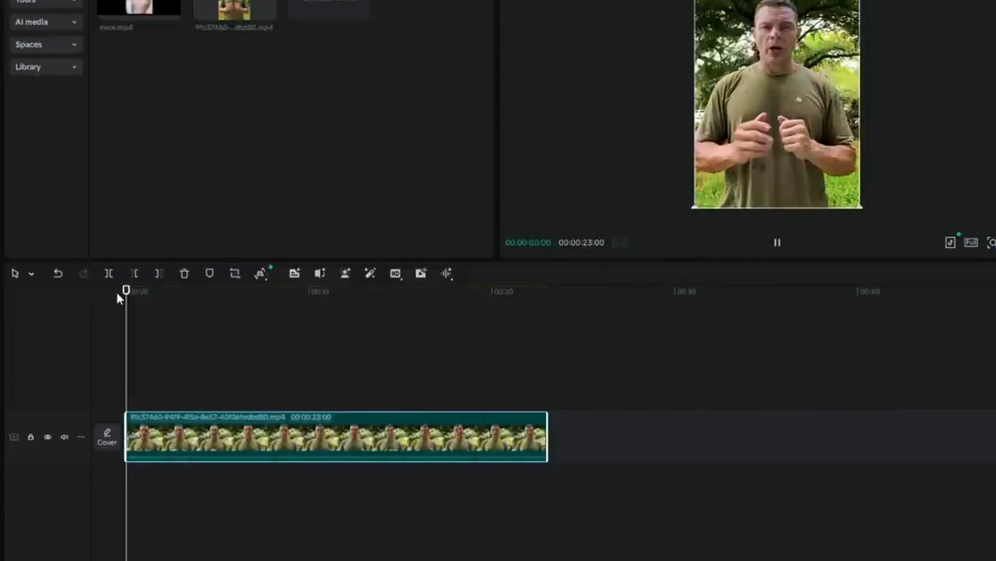
Remove the background from the actor clip, scale it down and place it in the frame's lower-left corner.
{"action": "left_click", "coordinate": [345, 274]}
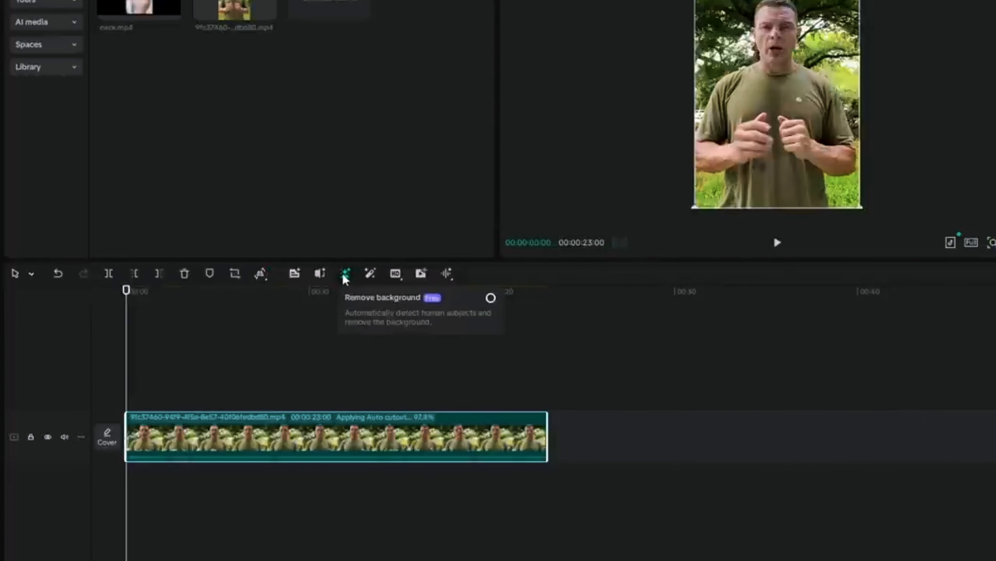
{"action": "left_click_drag", "start_coordinate": [860, 1], "coordinate": [827, 1]}
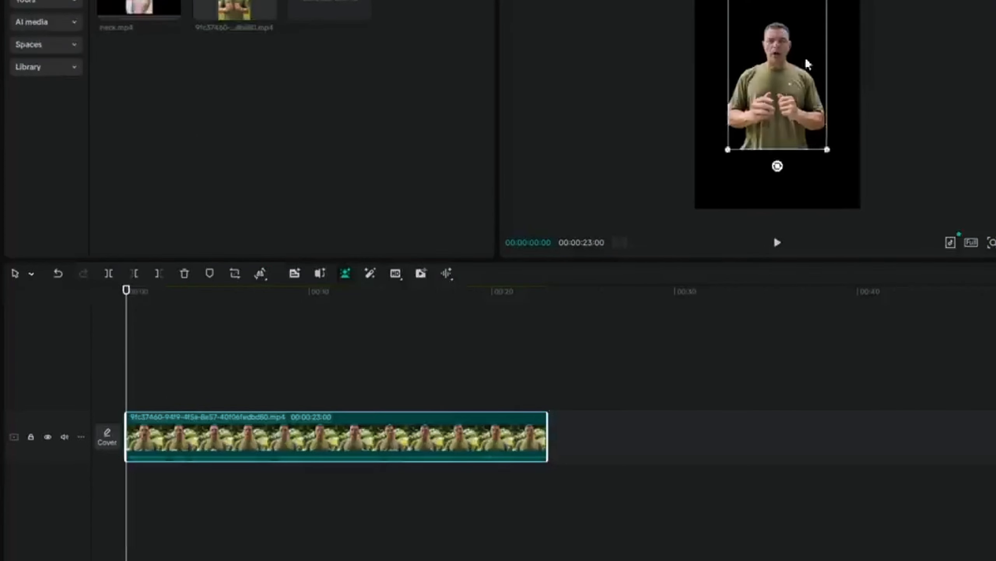
{"action": "left_click_drag", "start_coordinate": [807, 64], "coordinate": [775, 124]}
{"action": "left_click_drag", "start_coordinate": [797, 31], "coordinate": [780, 58]}
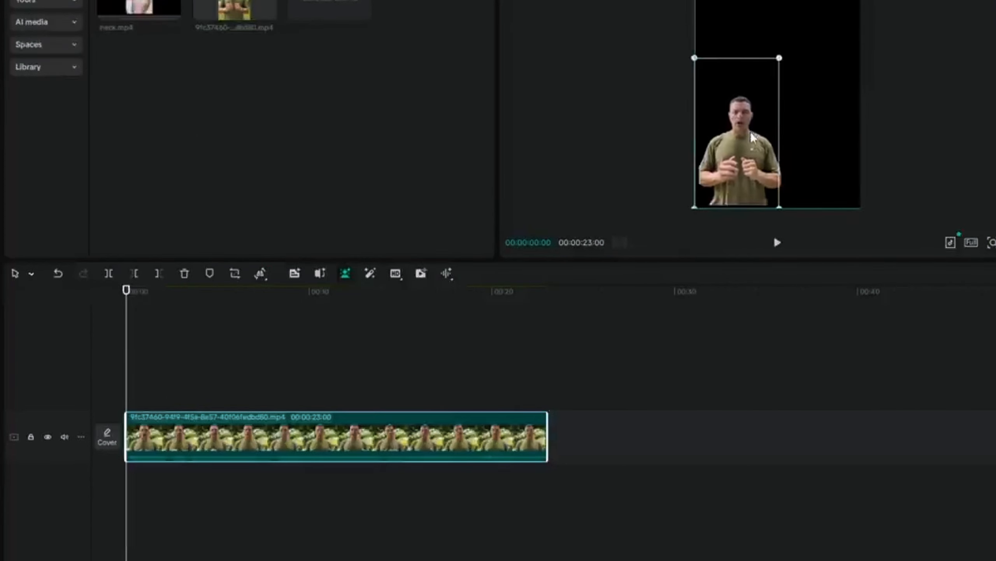
Add neck.mp4 to the timeline start on the track beneath the actor clip and enlarge it to fill the vertical frame.
{"action": "left_click_drag", "start_coordinate": [139, 7], "coordinate": [180, 386]}
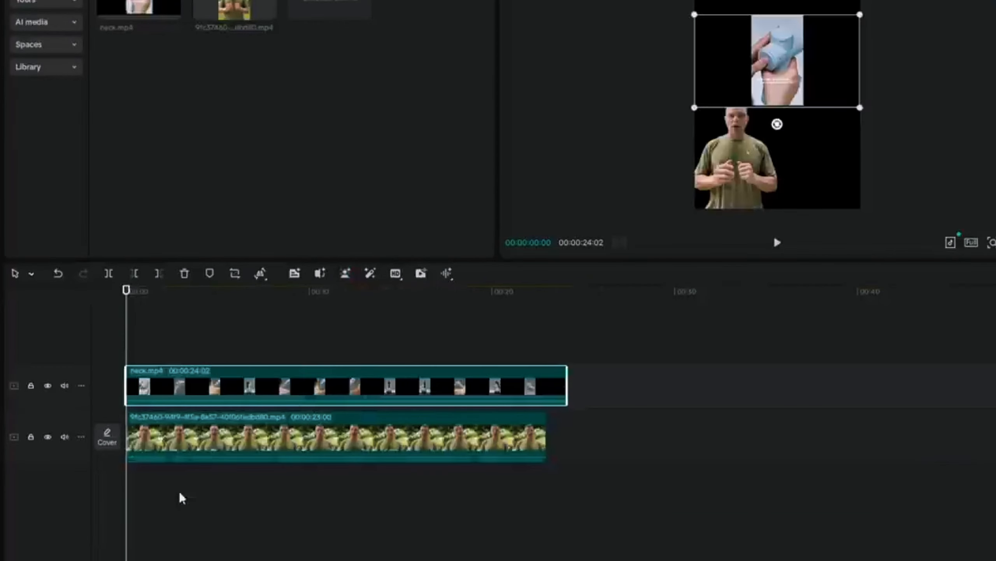
{"action": "left_click_drag", "start_coordinate": [362, 386], "coordinate": [362, 434]}
{"action": "left_click_drag", "start_coordinate": [362, 434], "coordinate": [363, 452]}
{"action": "left_click_drag", "start_coordinate": [861, 14], "coordinate": [995, 0]}
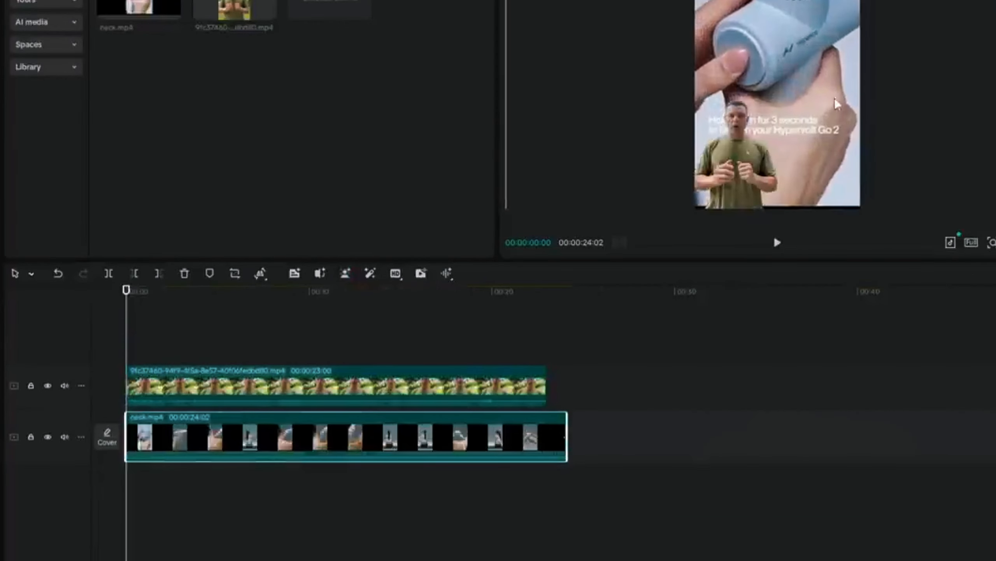
{"action": "mouse_move", "coordinate": [835, 98]}
{"action": "left_mouse_down"}
{"action": "mouse_move", "coordinate": [834, 107]}
{"action": "mouse_move", "coordinate": [834, 99]}
{"action": "left_mouse_up"}
Play back the composite to check the actor overlay against the product footage.
{"action": "key", "text": "space"}
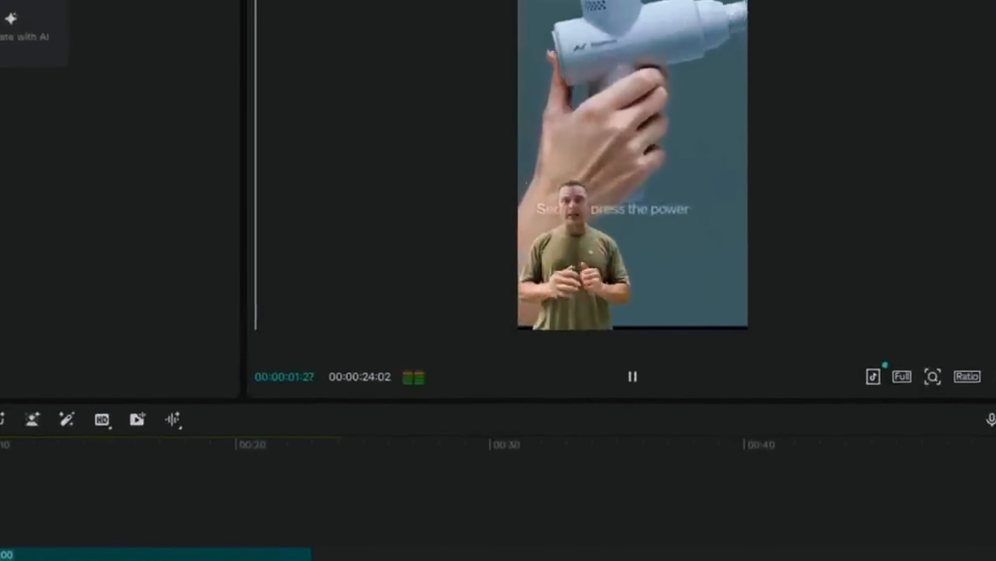
{"action": "left_click", "coordinate": [639, 367]}
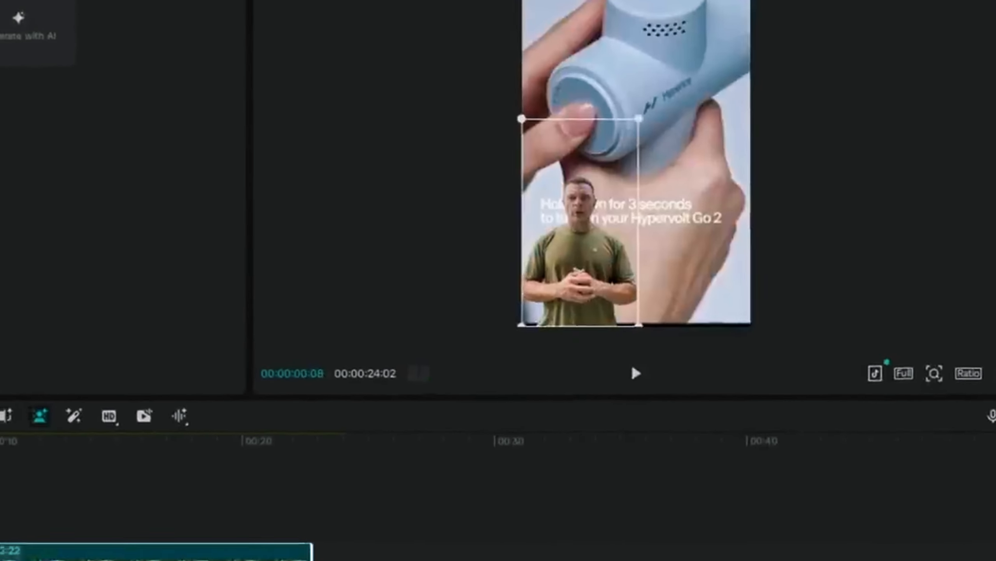
{"action": "key", "text": "space"}
{"action": "left_click", "coordinate": [13, 403]}
{"action": "key", "text": "space"}
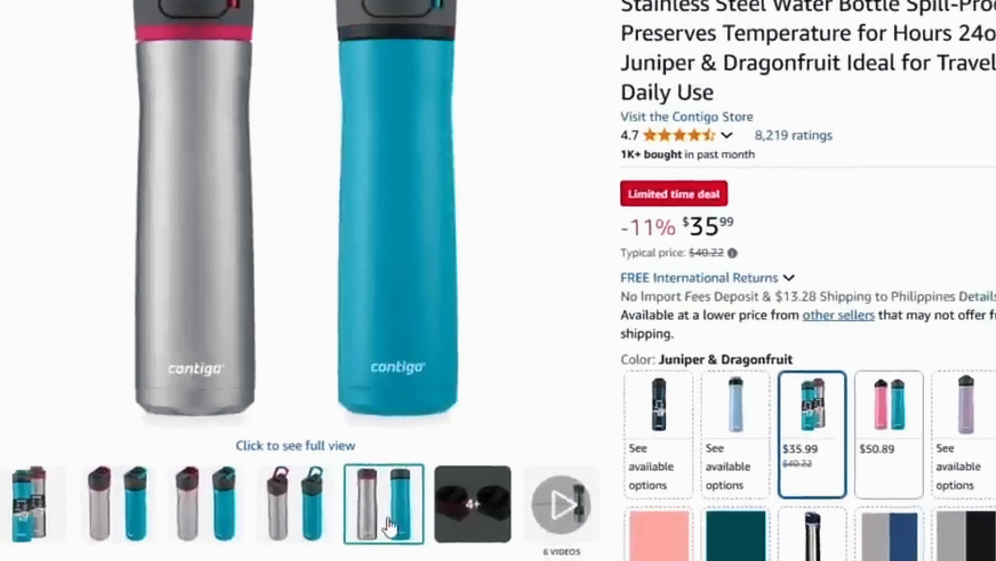
Capture a screenshot of the teal Contigo bottle from the Amazon product images and return to the Arcads project.
{"action": "key", "text": "super+shift+s"}
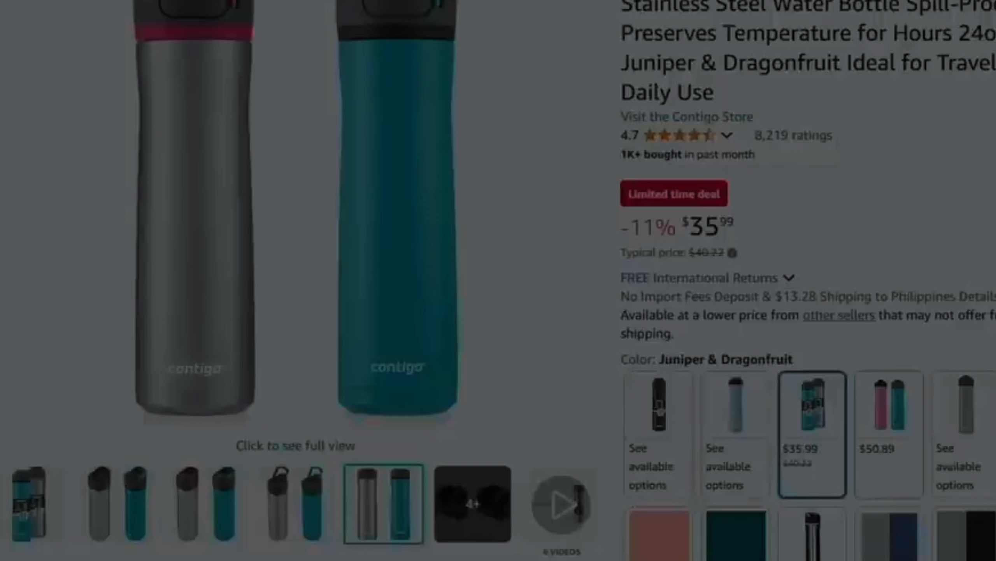
{"action": "left_click_drag", "start_coordinate": [314, 1], "coordinate": [492, 444]}
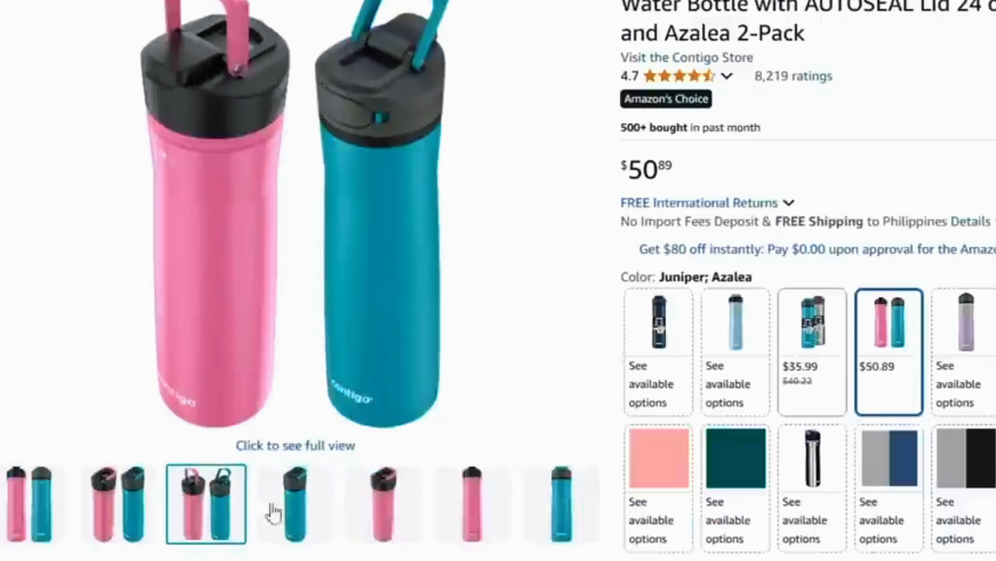
{"action": "key", "text": "alt+Tab"}
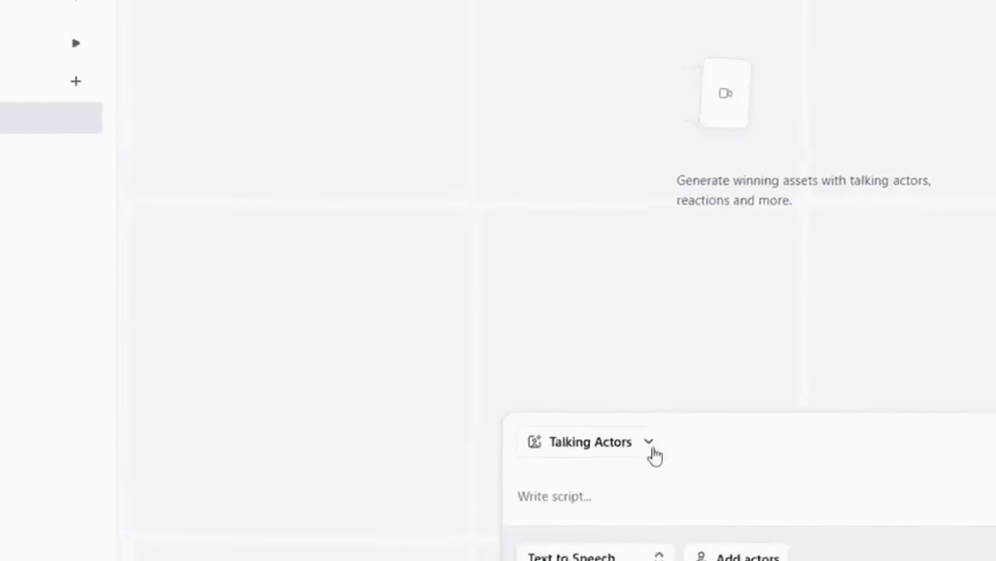
Open the actor library and filter it to the Car situation.
{"action": "left_click", "coordinate": [428, 530]}
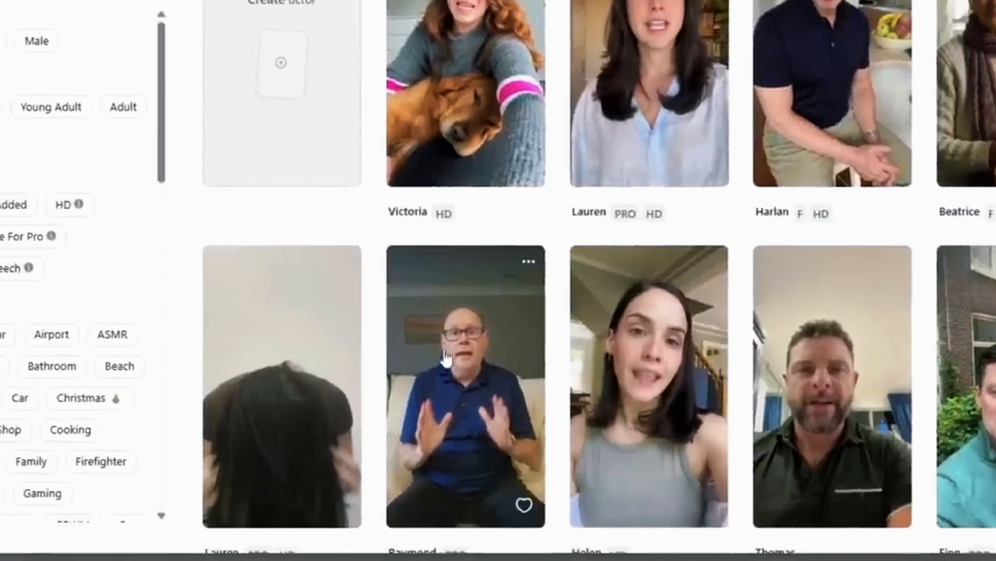
{"action": "scroll", "coordinate": [45, 290], "scroll_direction": "down", "scroll_amount": 5}
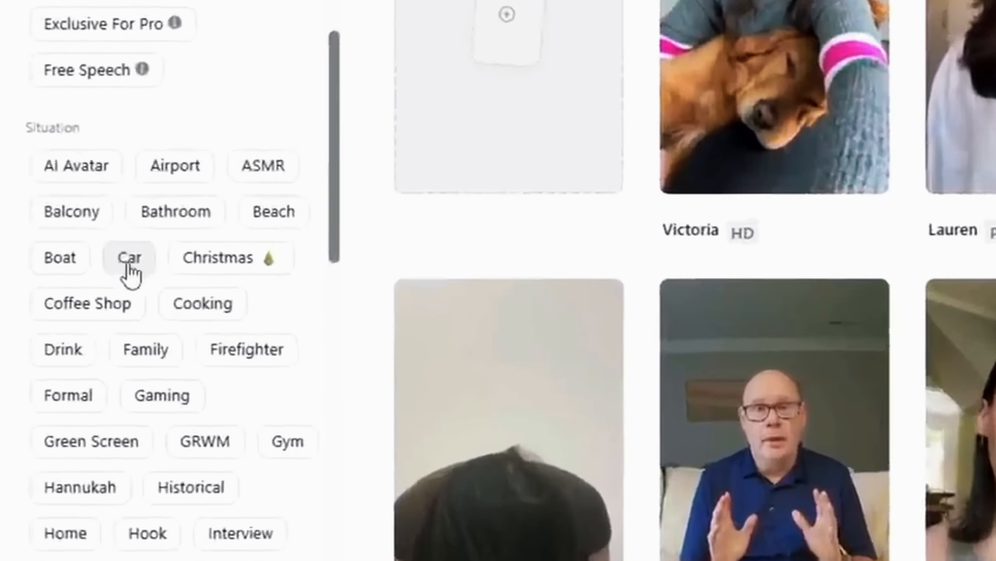
{"action": "left_click", "coordinate": [20, 231]}
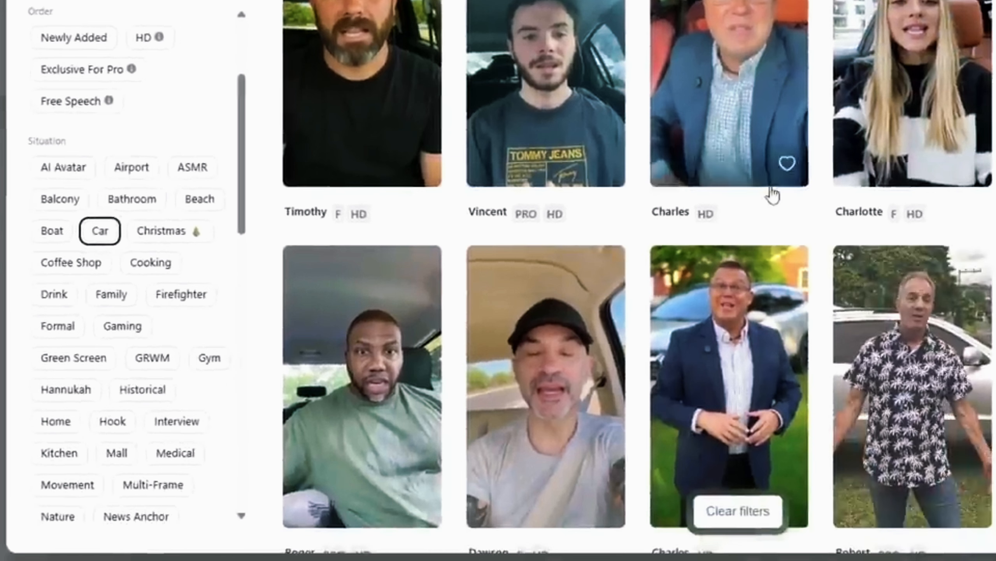
Find and select the female car actor wearing the white Lamborghini hoodie.
{"action": "scroll", "coordinate": [769, 193], "scroll_direction": "down", "scroll_amount": 4}
{"action": "scroll", "coordinate": [772, 194], "scroll_direction": "down", "scroll_amount": 14}
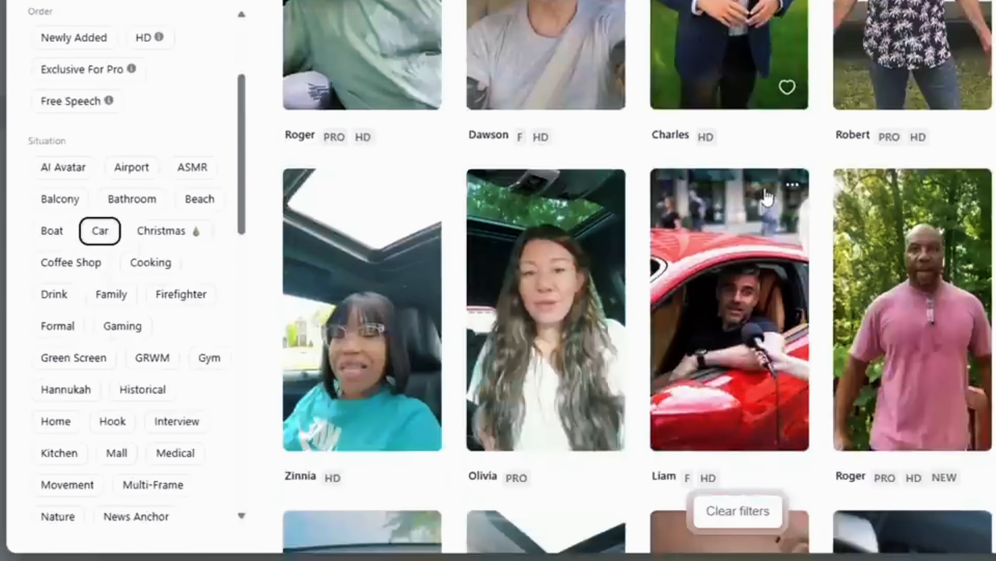
{"action": "scroll", "coordinate": [763, 200], "scroll_direction": "down", "scroll_amount": 20}
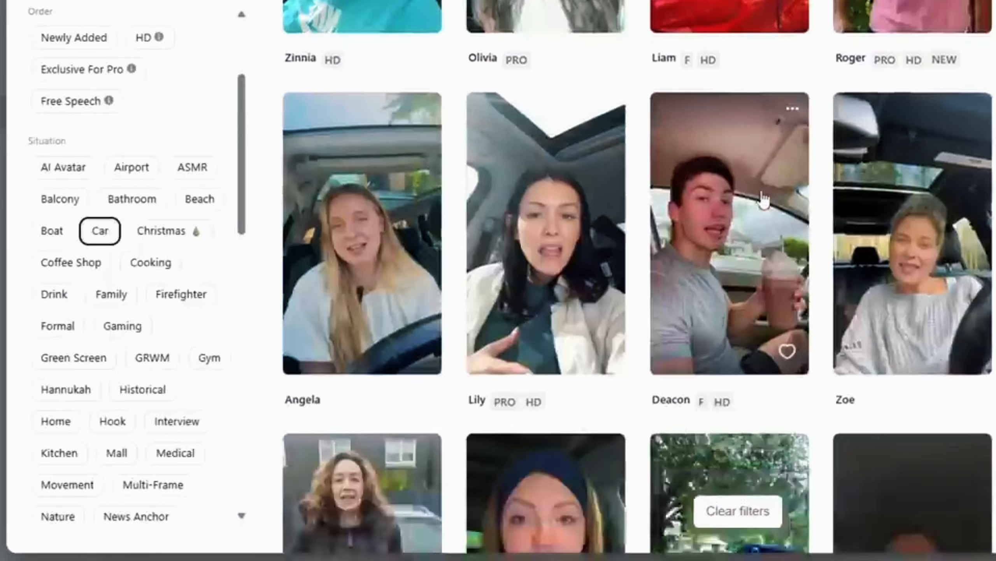
{"action": "scroll", "coordinate": [476, 194], "scroll_direction": "down", "scroll_amount": 18}
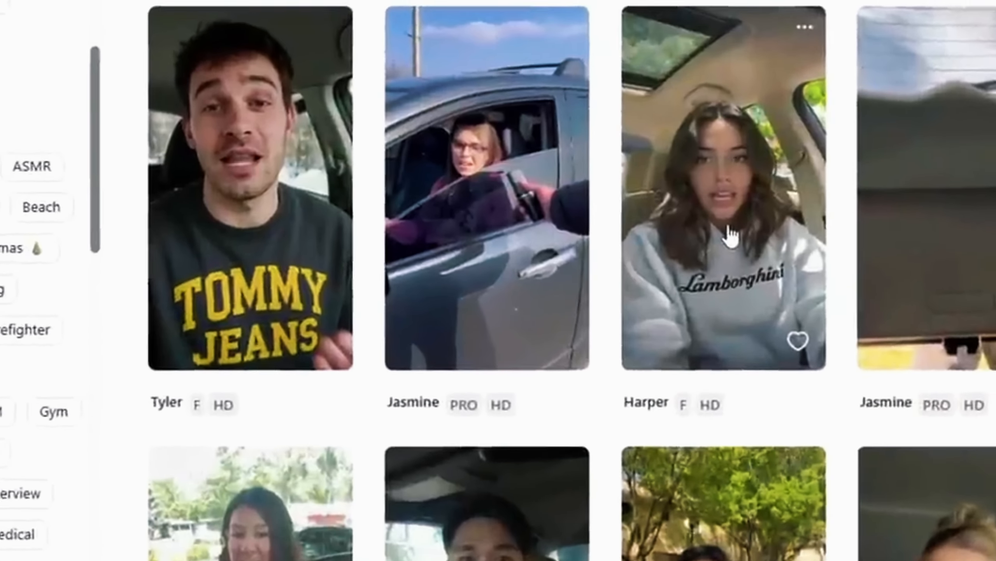
{"action": "left_click", "coordinate": [729, 229]}
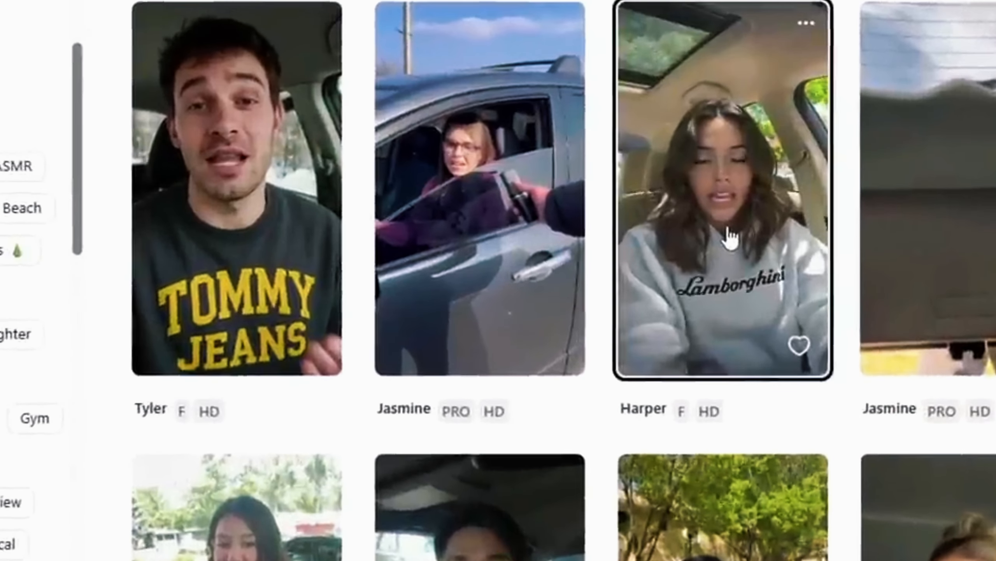
Capture several screenshots of the Lamborghini-hoodie actor's preview, cropped to her card, in different expressions.
{"action": "key", "text": "super+shift+s"}
{"action": "left_click_drag", "start_coordinate": [612, 1], "coordinate": [832, 383]}
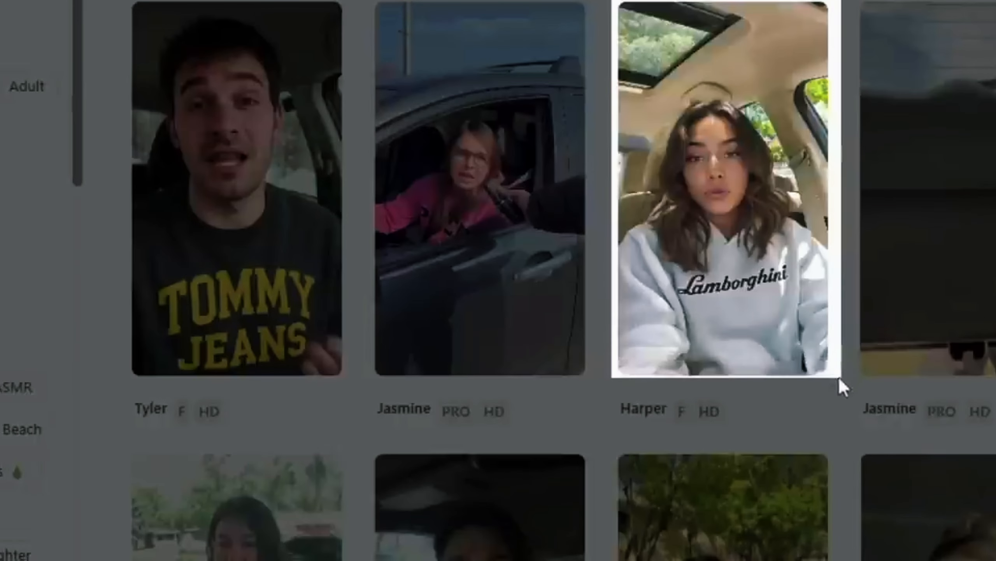
{"action": "left_click_drag", "start_coordinate": [839, 378], "coordinate": [839, 379]}
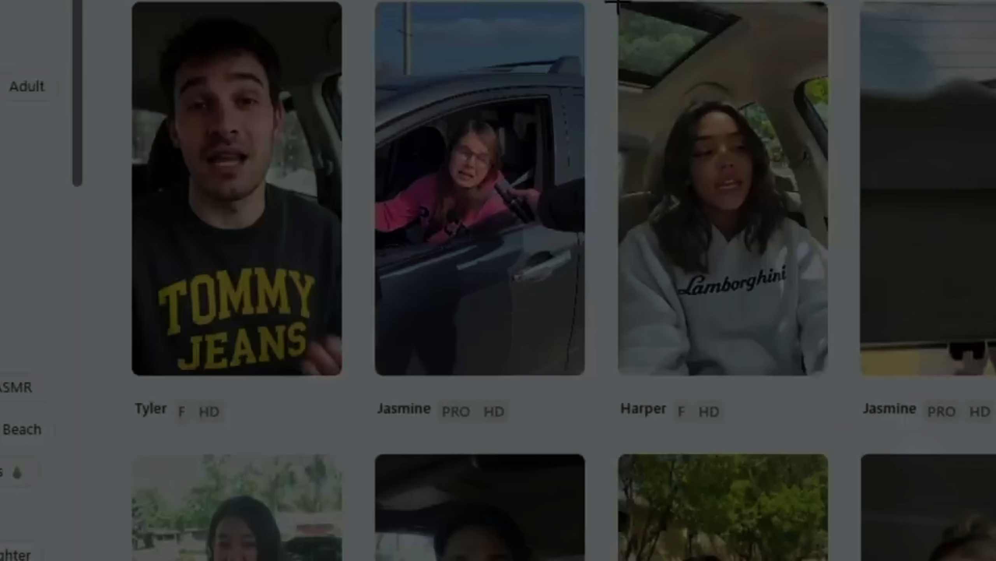
{"action": "left_click_drag", "start_coordinate": [610, 1], "coordinate": [834, 378]}
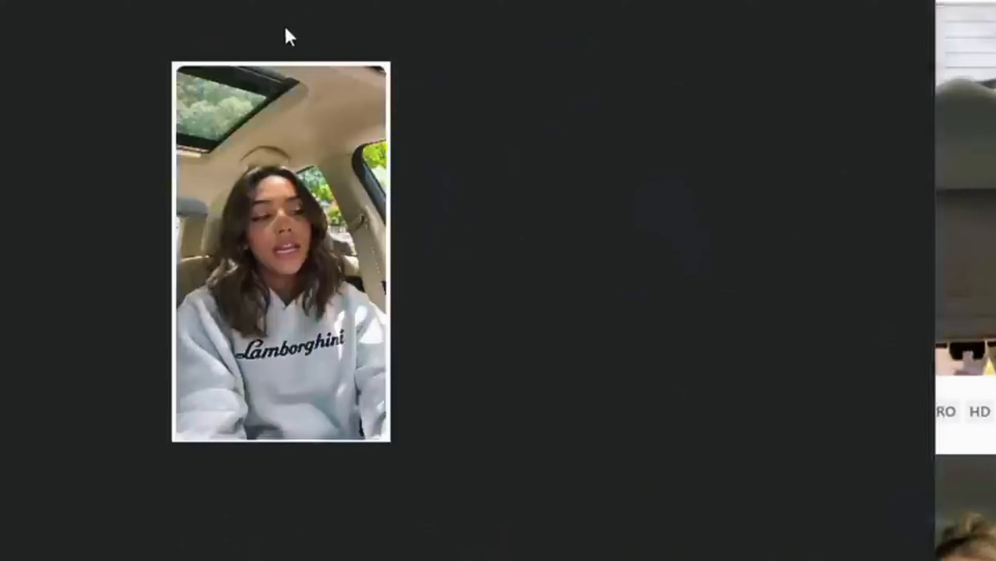
{"action": "left_click_drag", "start_coordinate": [611, 1], "coordinate": [837, 378]}
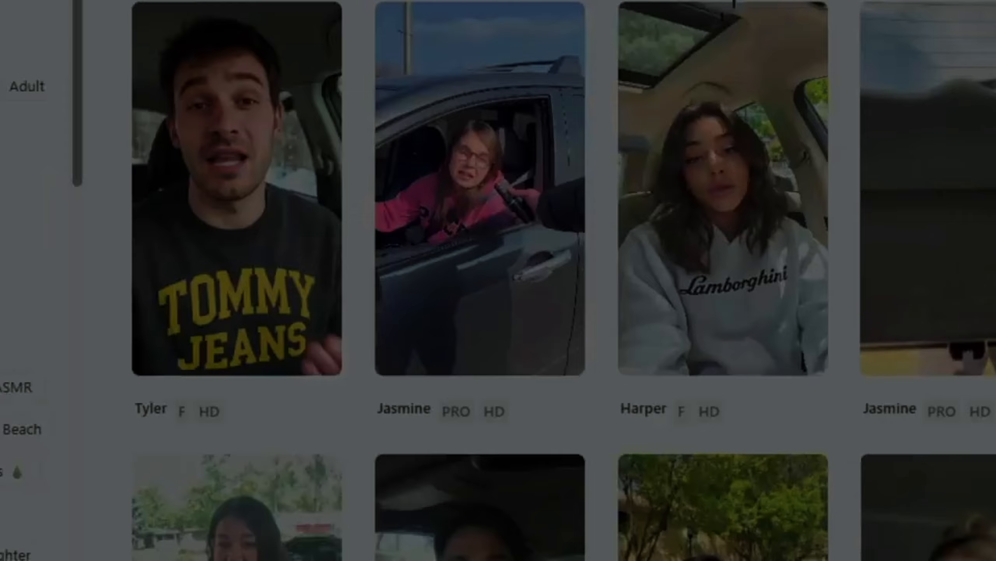
{"action": "left_click_drag", "start_coordinate": [610, 1], "coordinate": [821, 379]}
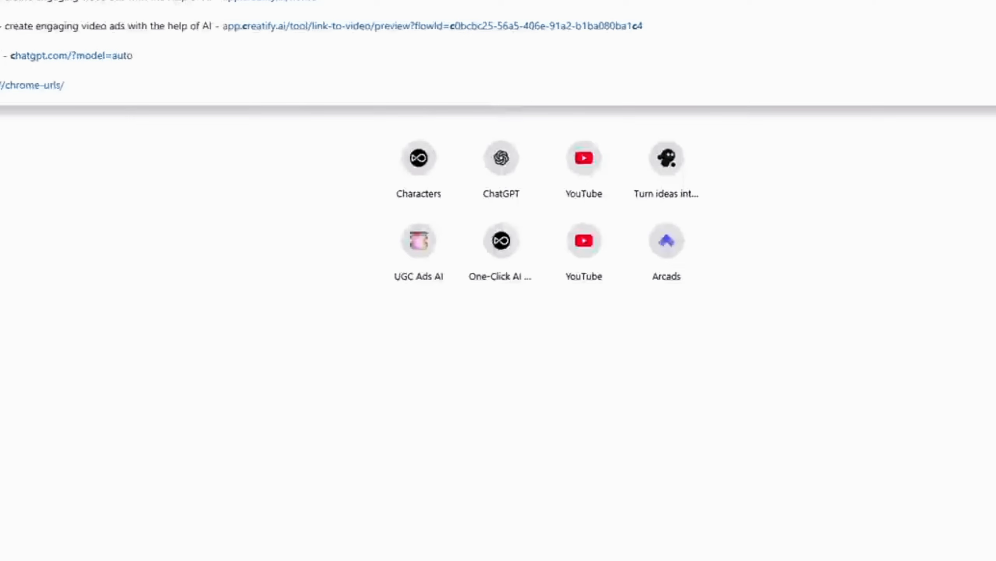
Open ChatGPT and attach the actor images h1.png to h5.png and the bottle images b1.png and b2.png.
{"action": "key", "text": "Return"}
{"action": "left_click", "coordinate": [300, 179]}
{"action": "left_click", "coordinate": [333, 224]}
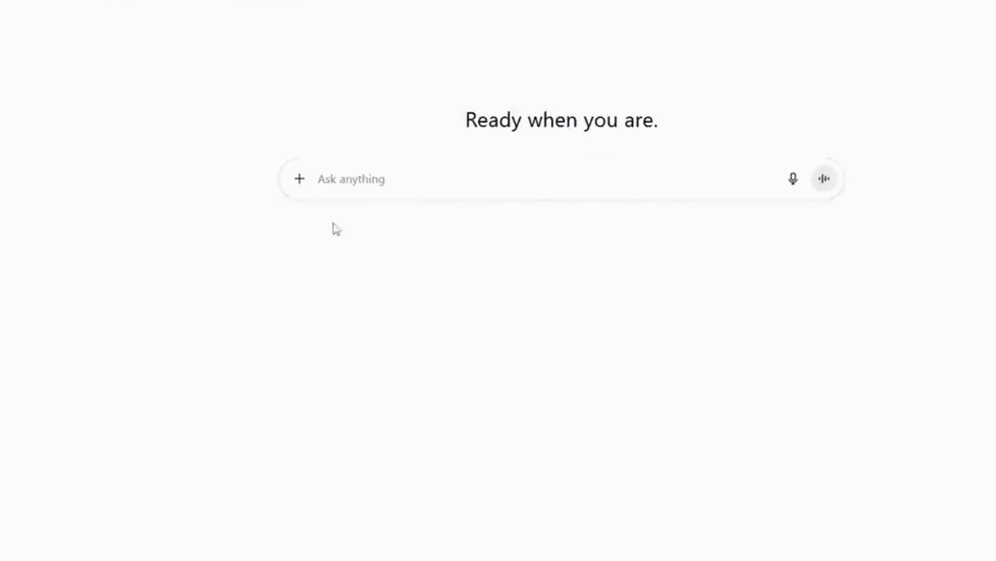
{"action": "left_click_drag", "start_coordinate": [131, 13], "coordinate": [607, 26]}
{"action": "left_click", "coordinate": [173, 92], "text": "ctrl"}
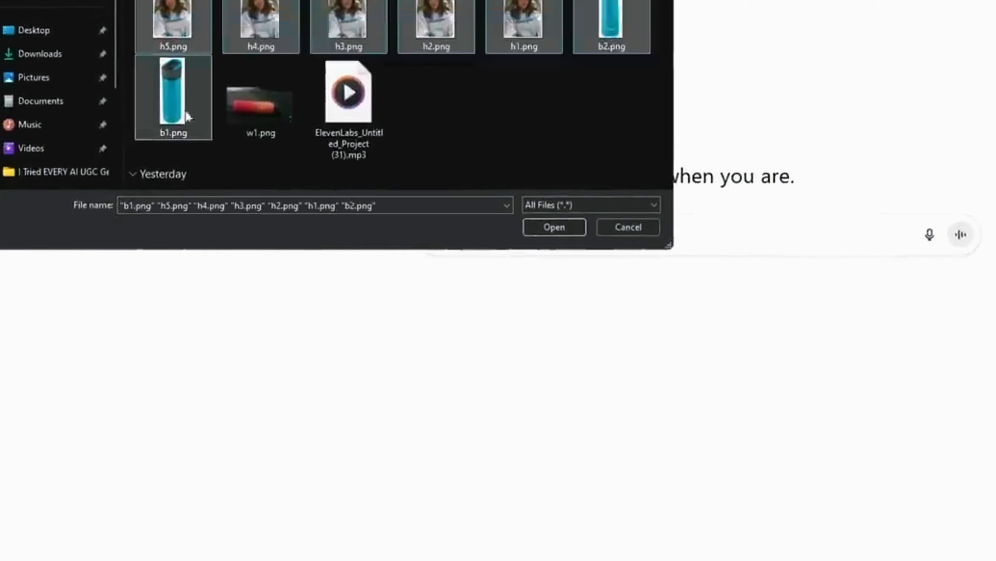
{"action": "left_click", "coordinate": [555, 227]}
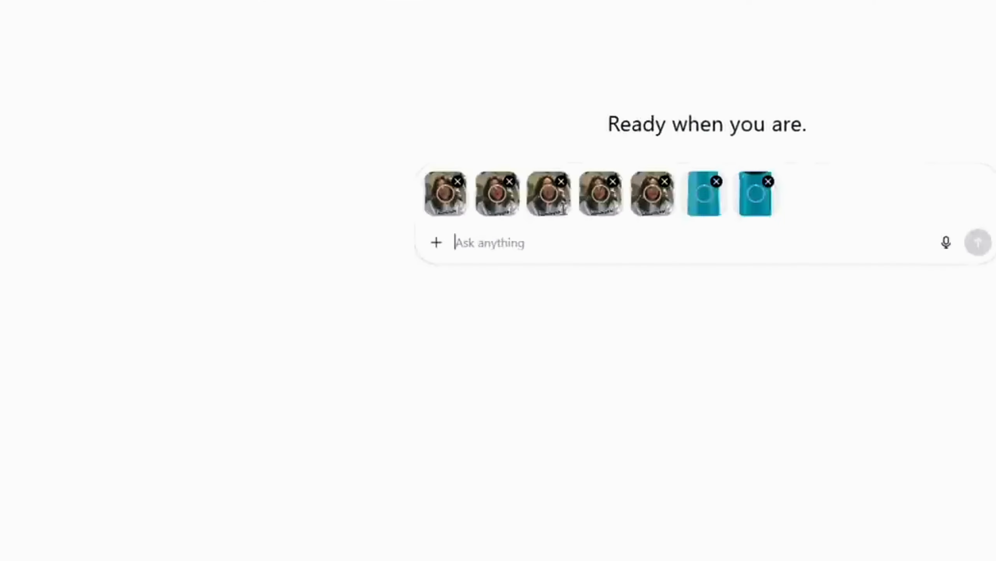
Submit the prompt "create an image of this actor holding the product in a natural way, as if showing it to a friend".
{"action": "type", "text": "create an image of this actor holdin"}
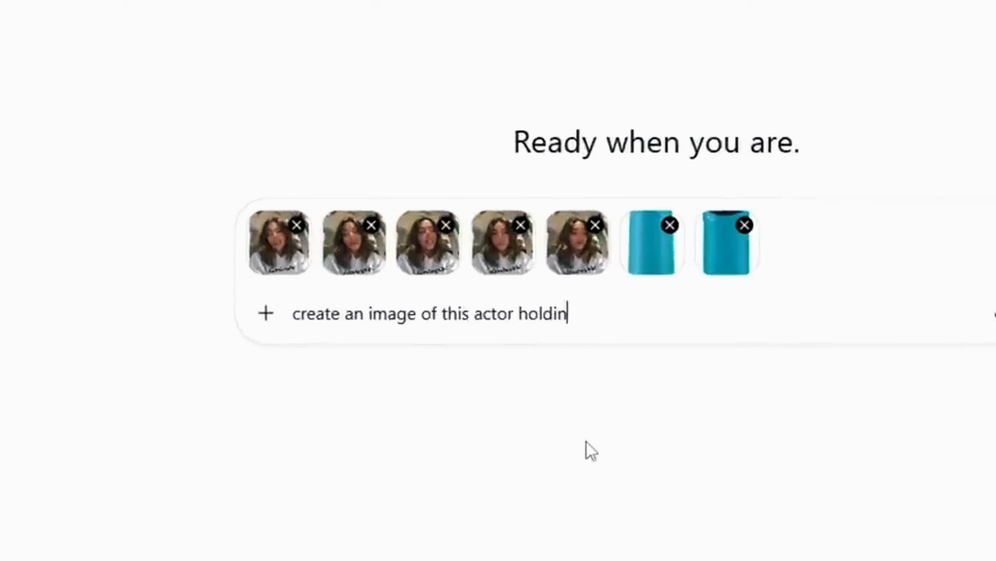
{"action": "type", "text": "g the product in a natural way, as if"}
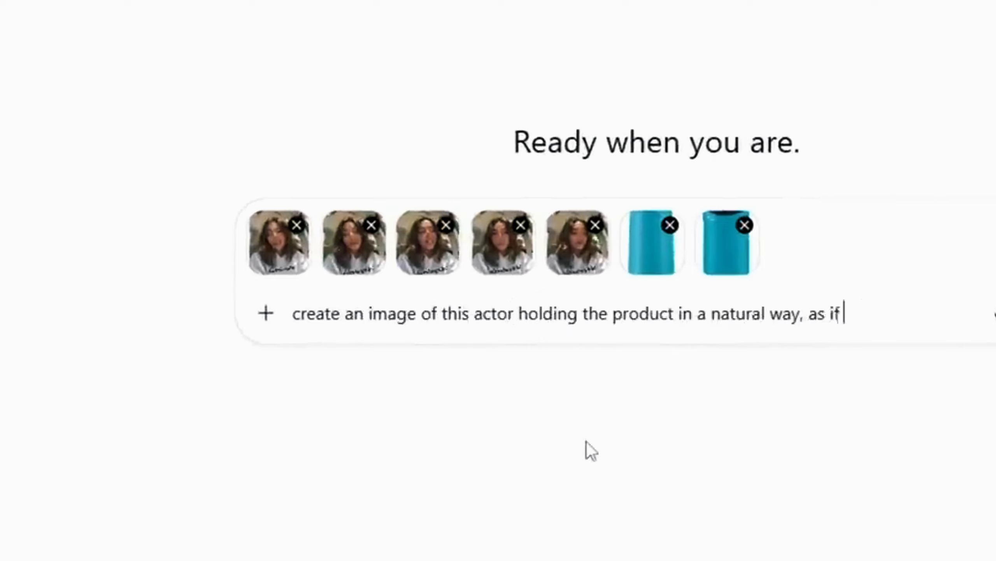
{"action": "type", "text": " showing it to a friend"}
{"action": "key", "text": "Return"}
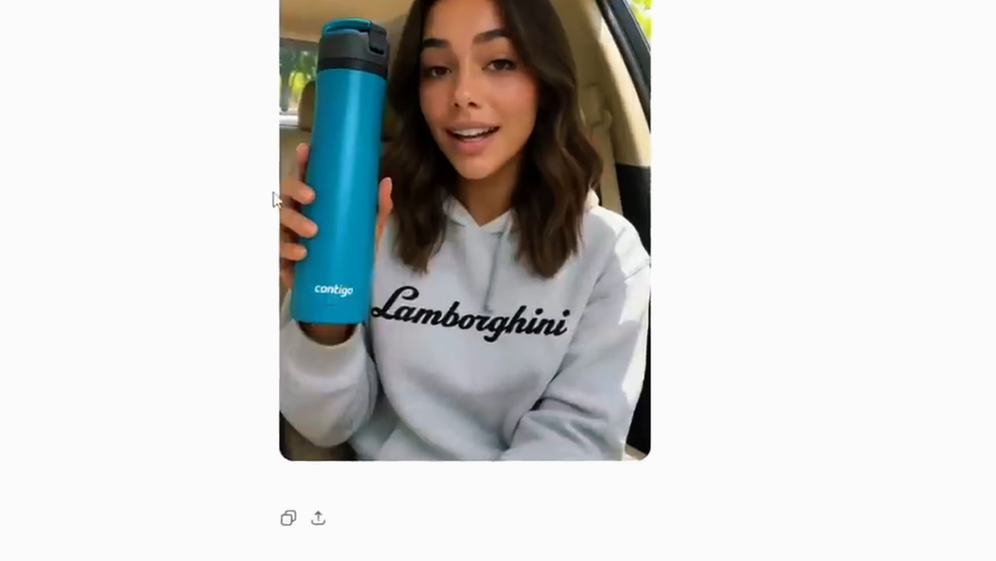
Return to Arcads and open the options for creating a custom actor under My actors.
{"action": "mouse_move", "coordinate": [314, 320]}
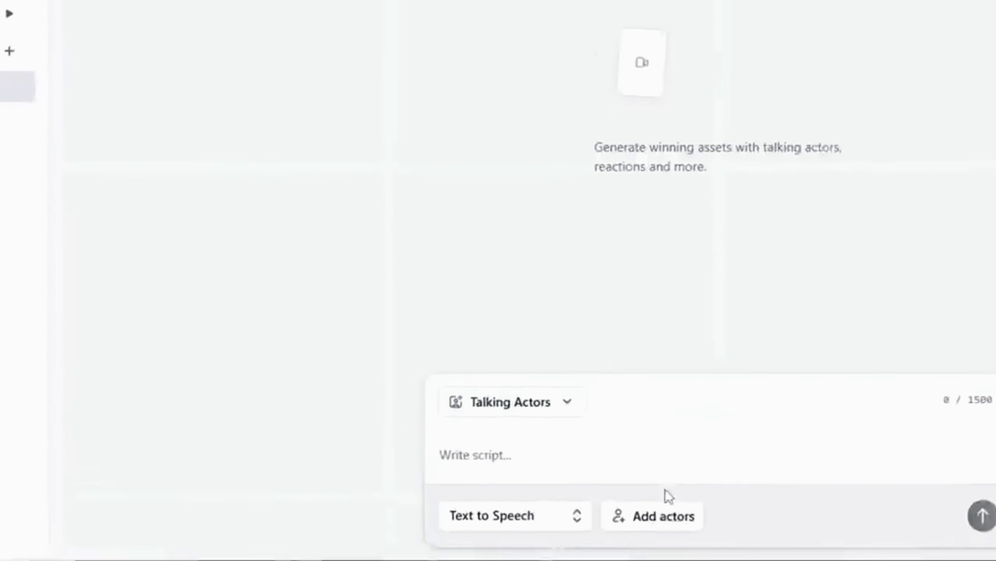
{"action": "left_click", "coordinate": [625, 506]}
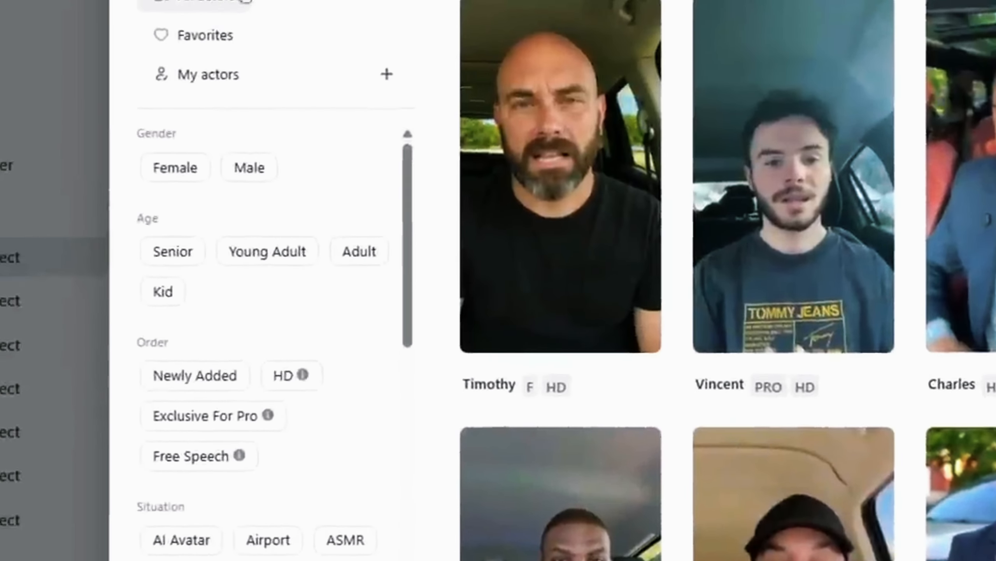
{"action": "left_click", "coordinate": [212, 75]}
{"action": "left_click", "coordinate": [388, 75]}
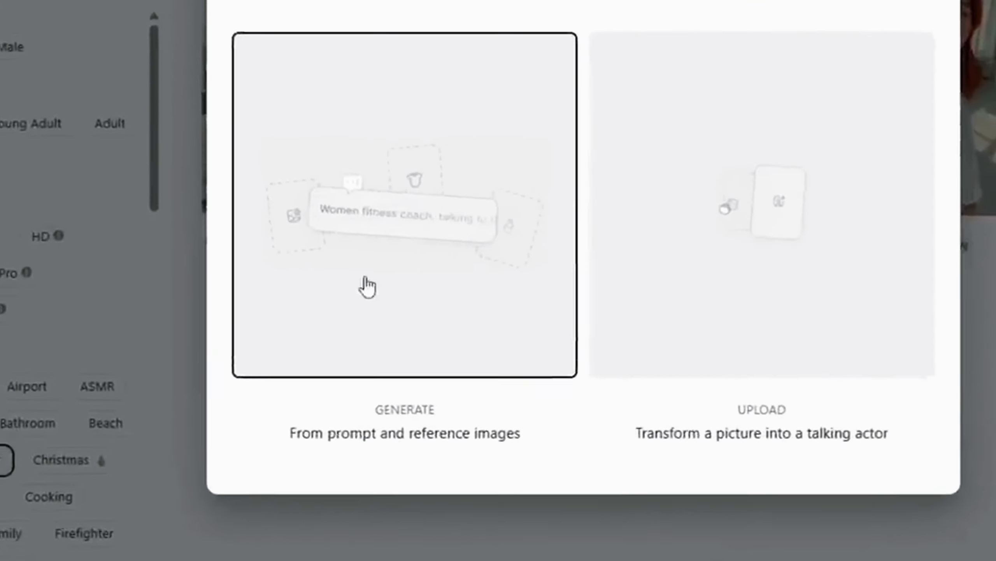
Start a prompt-based custom actor and generate images for "a middle-aged woman with a sowing kit".
{"action": "left_click", "coordinate": [422, 271]}
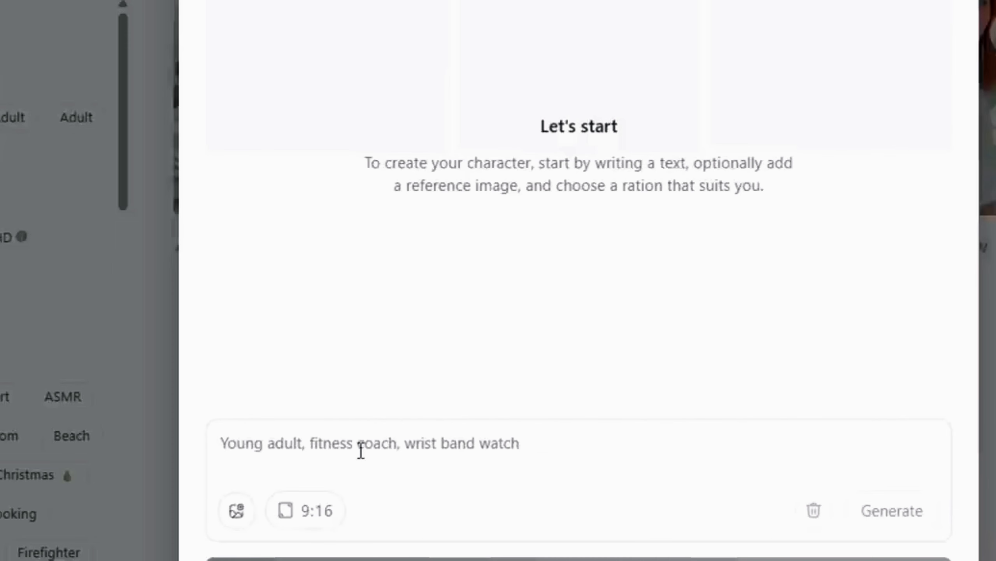
{"action": "type", "text": "a middle-aged woman with a sowing kit"}
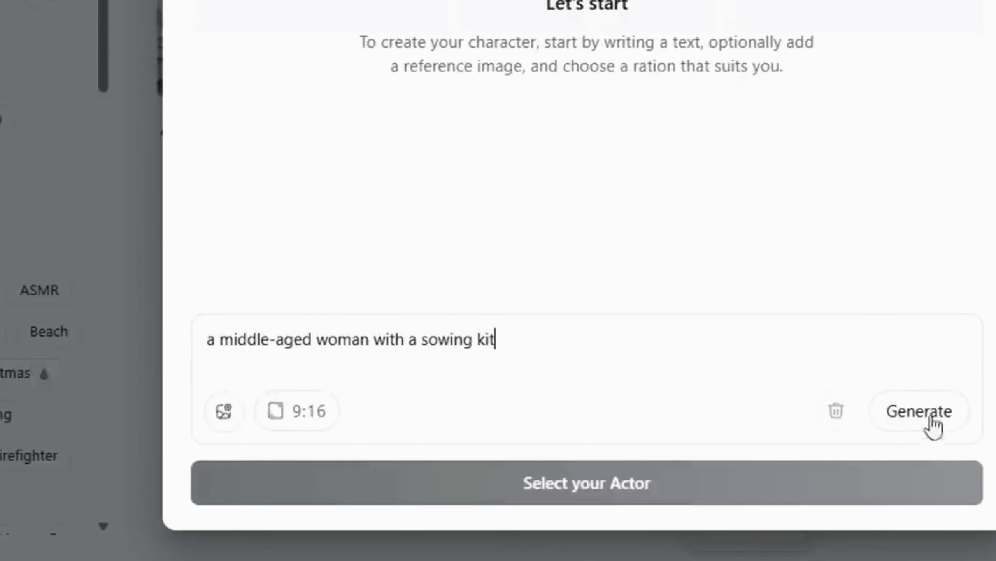
{"action": "left_click", "coordinate": [935, 427]}
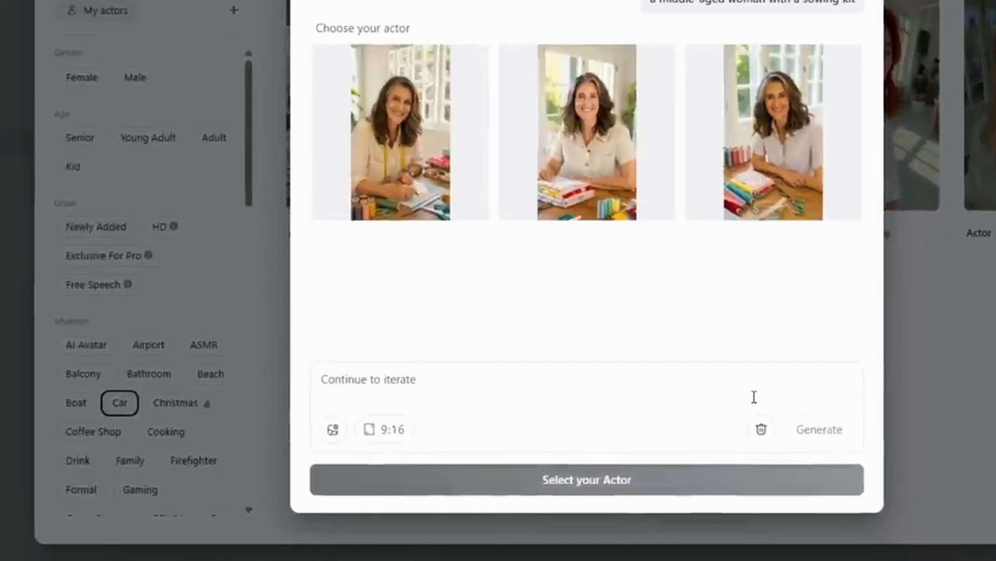
Use the middle generated image as reference and iterate with the prompt "make her wear a red sweater".
{"action": "mouse_move", "coordinate": [762, 190]}
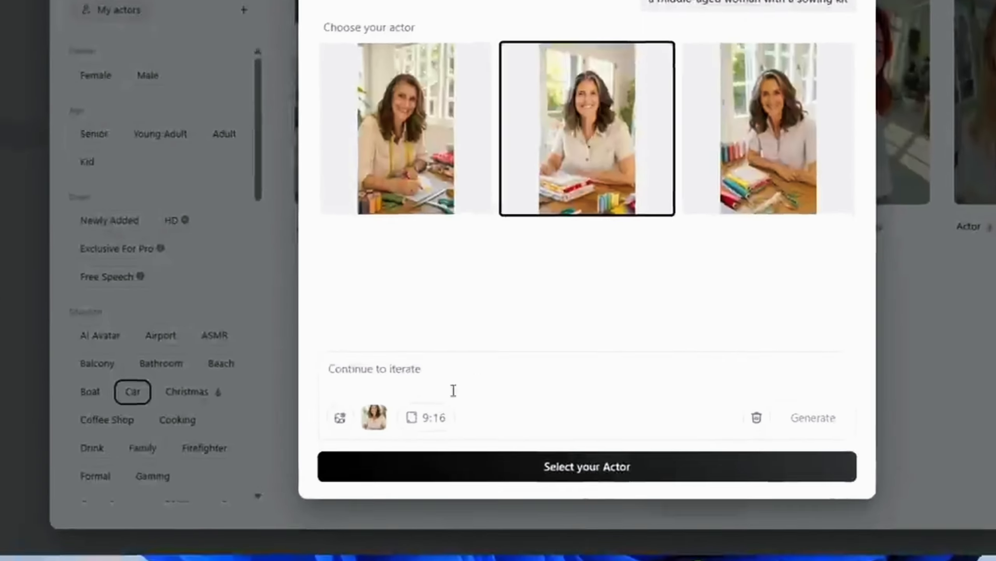
{"action": "left_click", "coordinate": [453, 390]}
{"action": "type", "text": "make her wear a red sweate"}
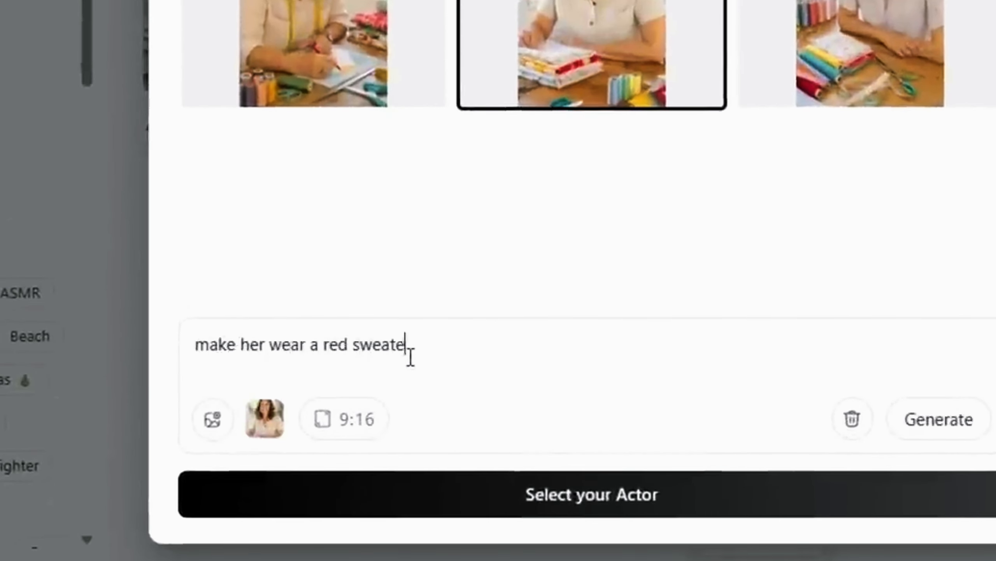
{"action": "type", "text": "r"}
{"action": "left_click", "coordinate": [936, 417]}
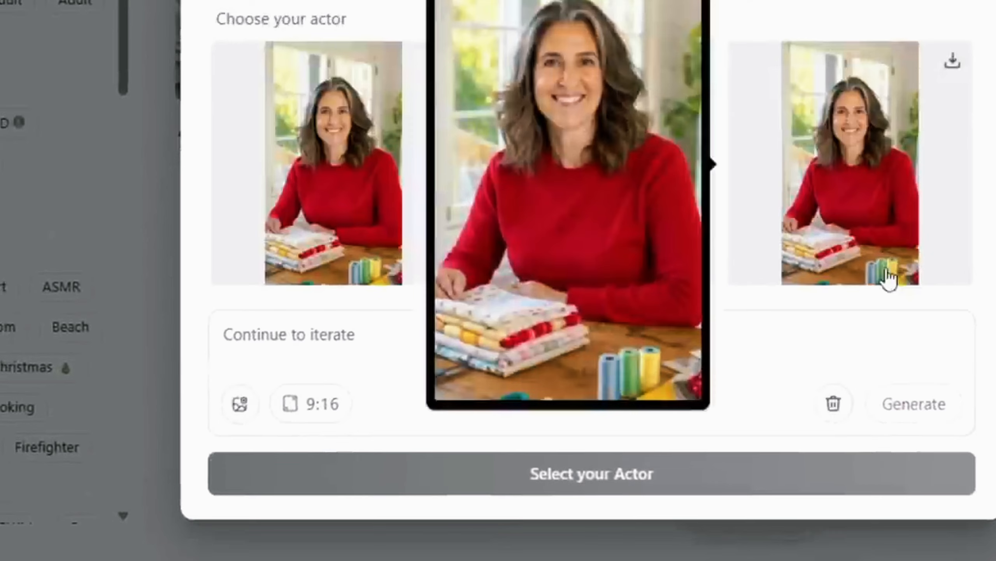
Use the third red-sweater image as reference and iterate with "make the character hold a coffee mug with a bear image on it".
{"action": "left_click", "coordinate": [887, 279]}
{"action": "left_click", "coordinate": [460, 356]}
{"action": "type", "text": "make the character hol"}
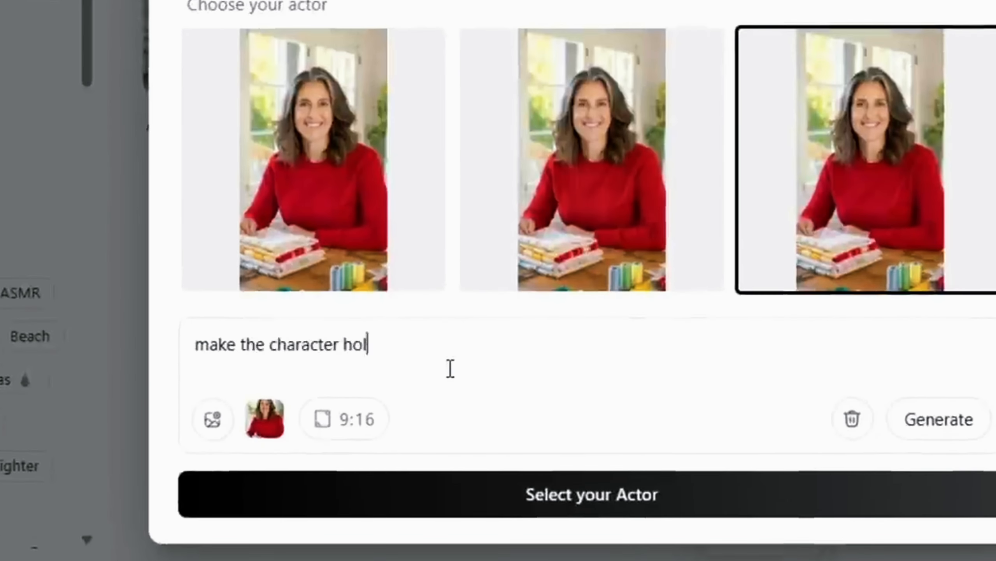
{"action": "type", "text": "d a coffee mug with a bear image on it"}
{"action": "left_click", "coordinate": [930, 420]}
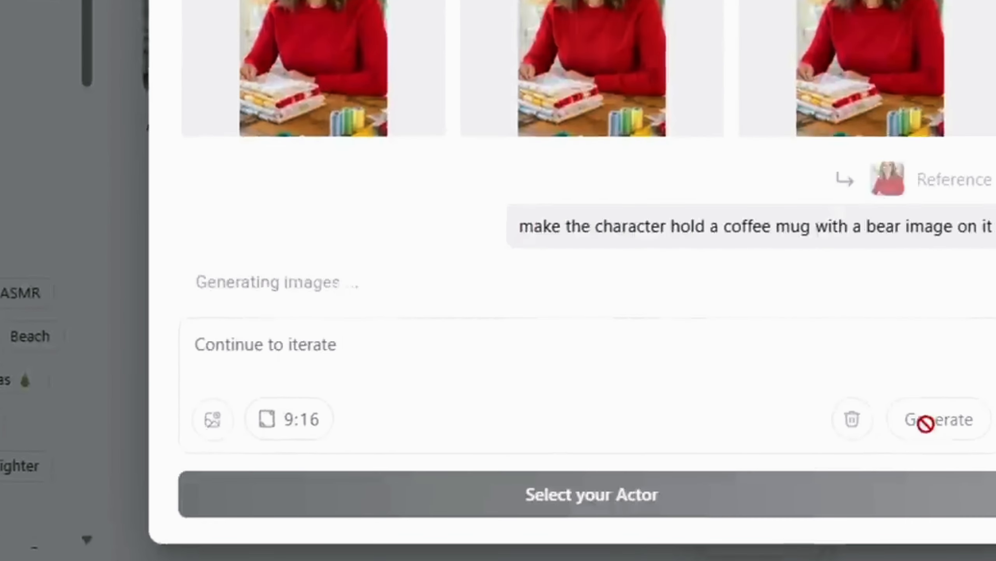
{"action": "mouse_move", "coordinate": [882, 218]}
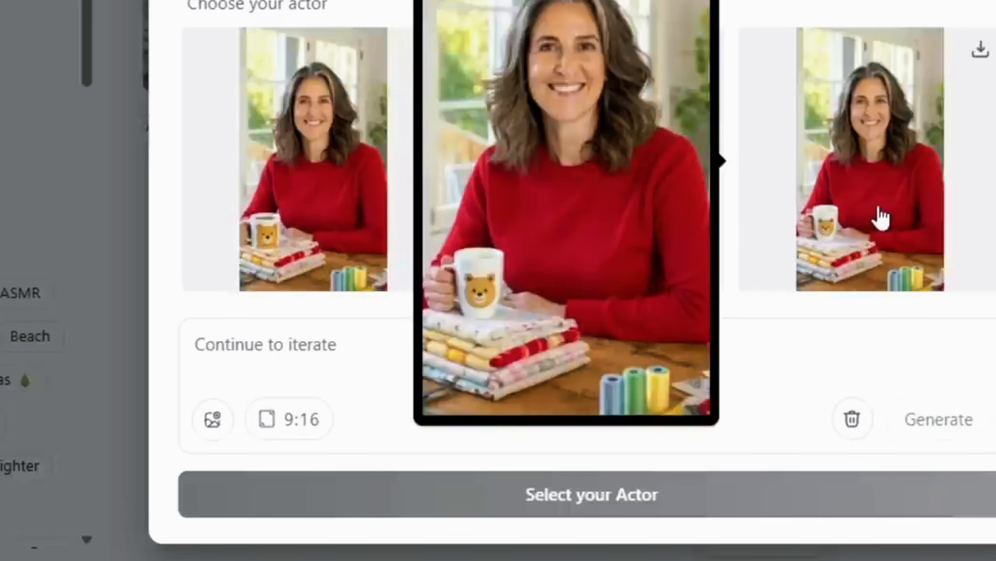
{"action": "left_click", "coordinate": [518, 245]}
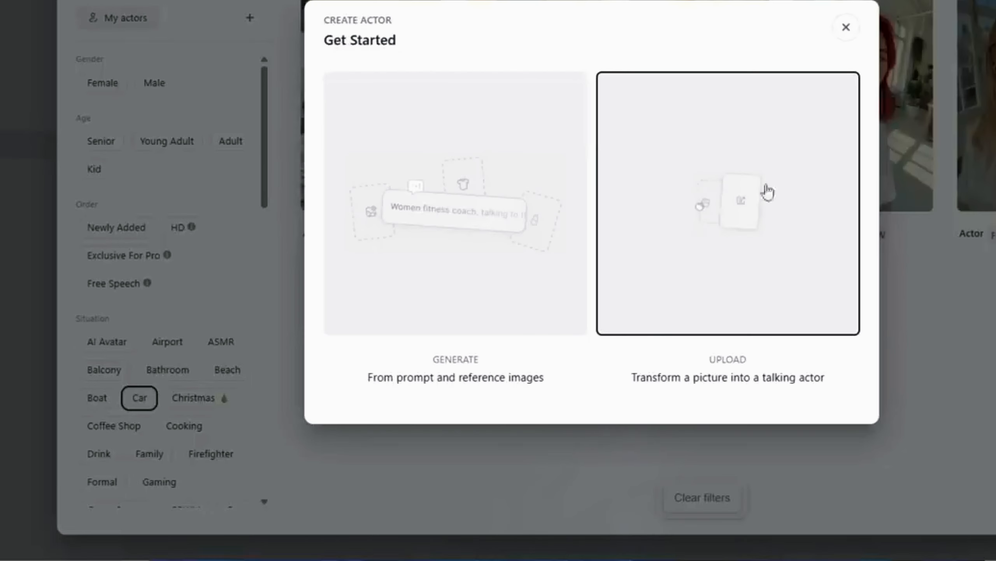
Upload the bottle image as starting frame with the direction "Make the actor casually show off their product, as if recommending it to a good friend.".
{"action": "left_click", "coordinate": [766, 186]}
{"action": "left_click", "coordinate": [546, 284]}
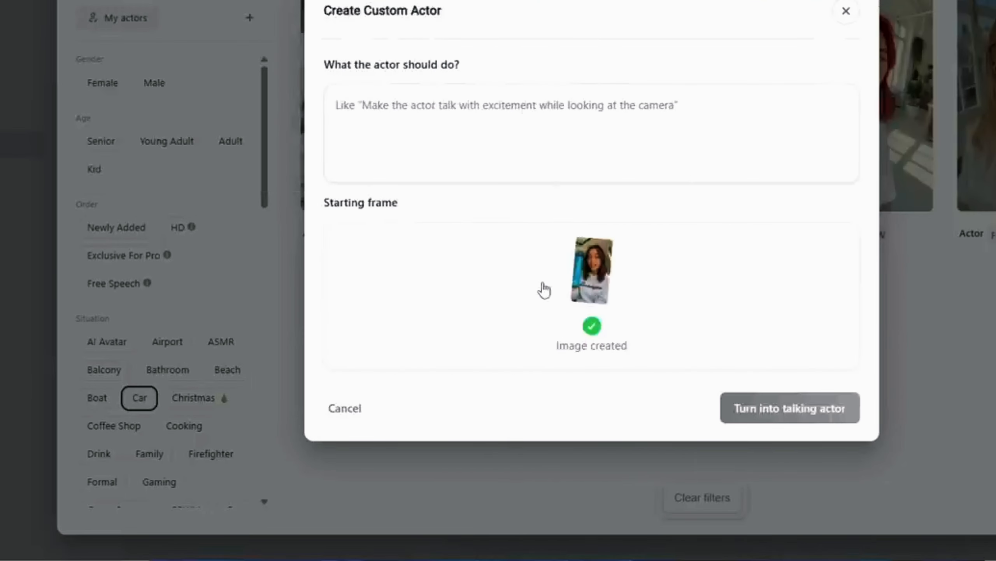
{"action": "left_click", "coordinate": [578, 136]}
{"action": "type", "text": "Make the actor casually "}
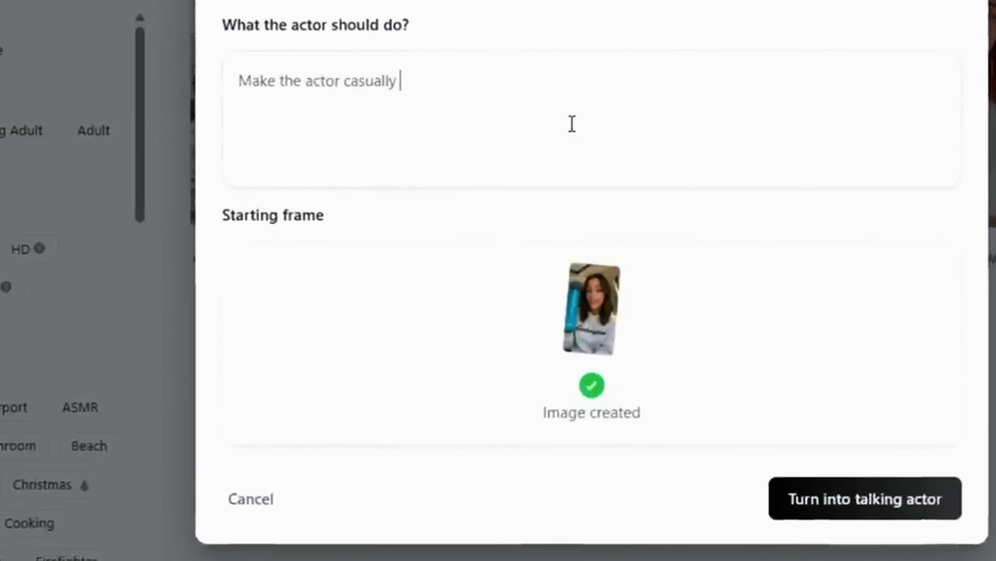
{"action": "type", "text": "show off their product."}
{"action": "type", "text": " as if recom"}
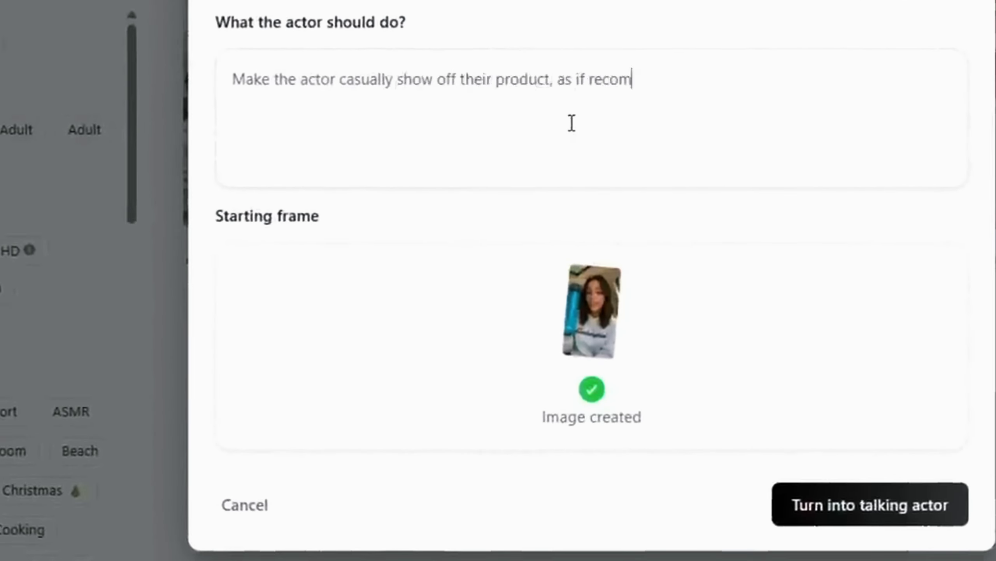
{"action": "type", "text": "mending it to a good friend."}
Turn the image into a talking actor and confirm the rights to use it.
{"action": "left_click", "coordinate": [835, 503]}
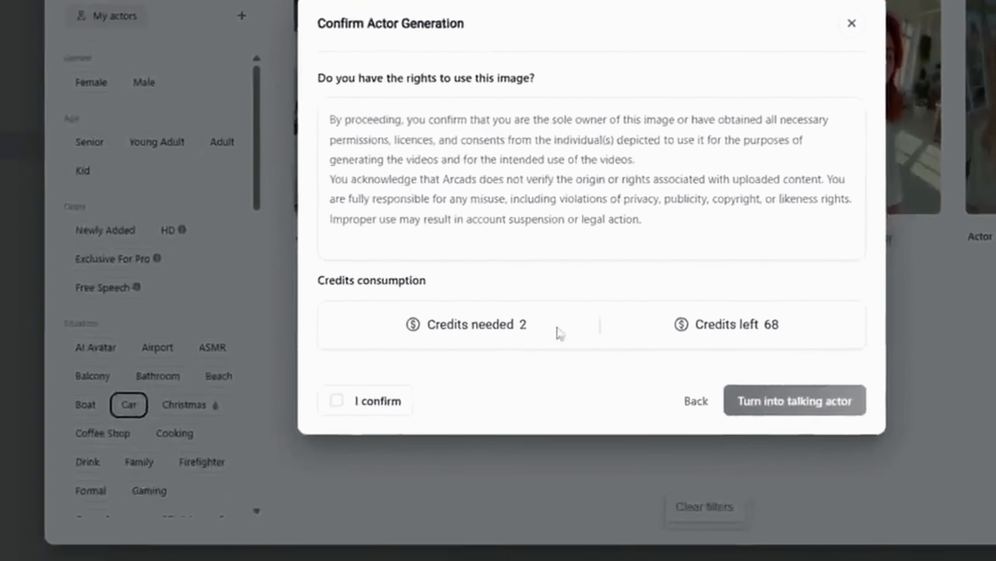
{"action": "left_click", "coordinate": [348, 406]}
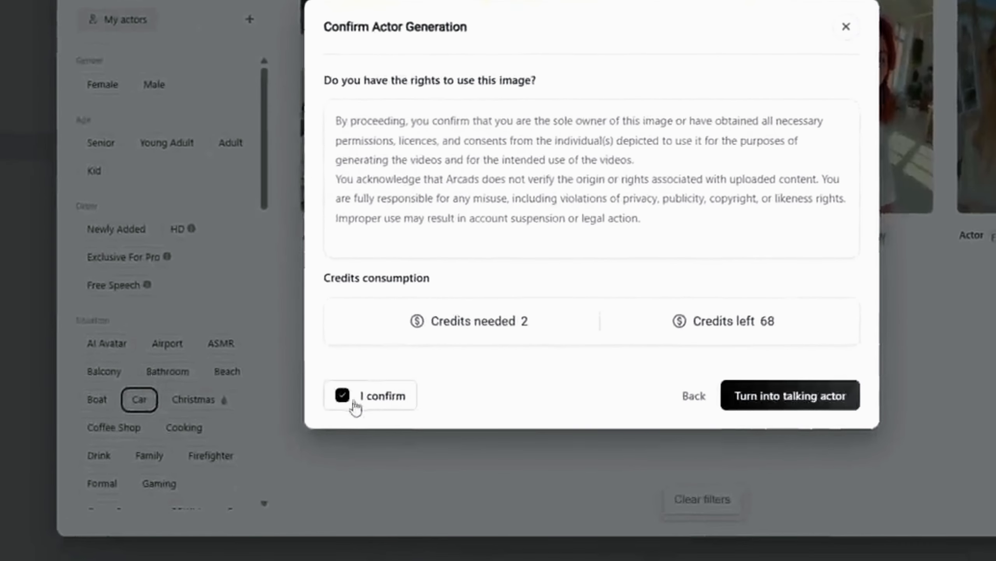
{"action": "left_click", "coordinate": [781, 403]}
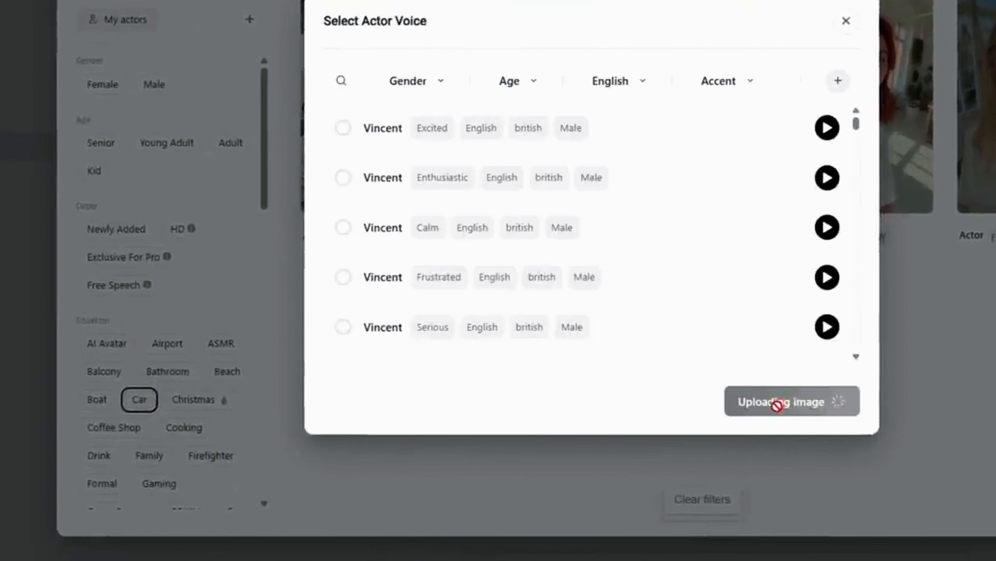
Filter the actor voices to female English voices with an American accent.
{"action": "left_click", "coordinate": [405, 76]}
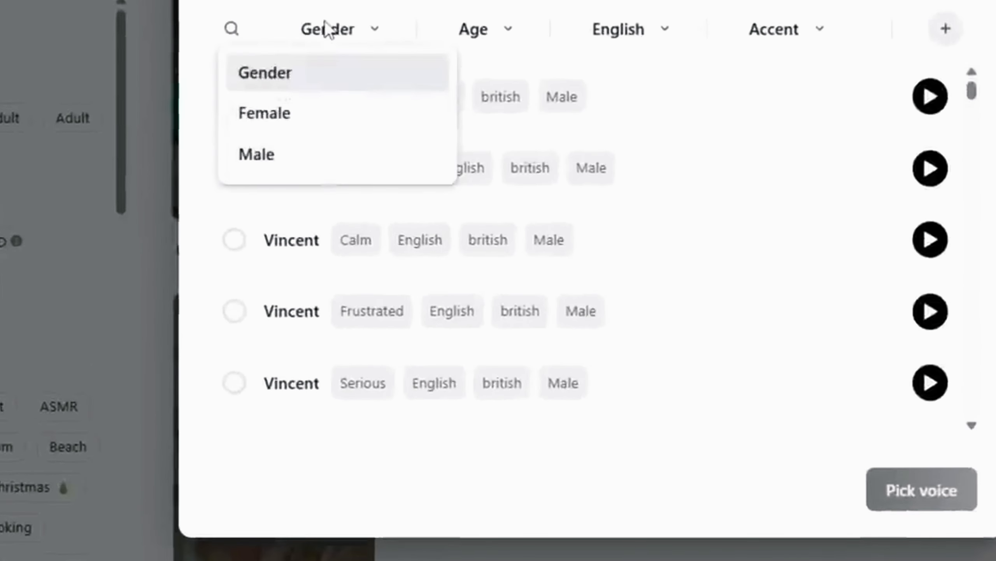
{"action": "left_click", "coordinate": [293, 118]}
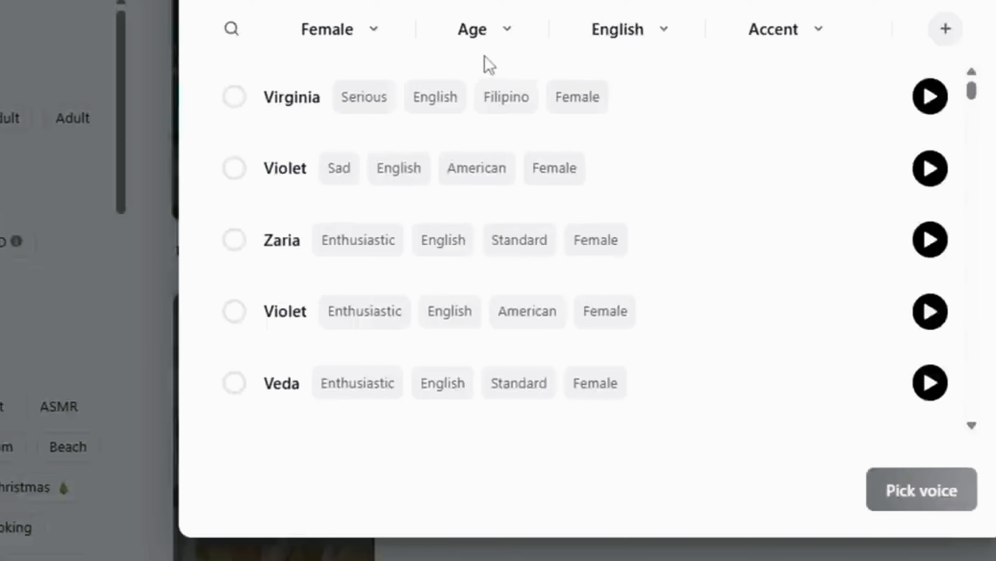
{"action": "left_click", "coordinate": [636, 31]}
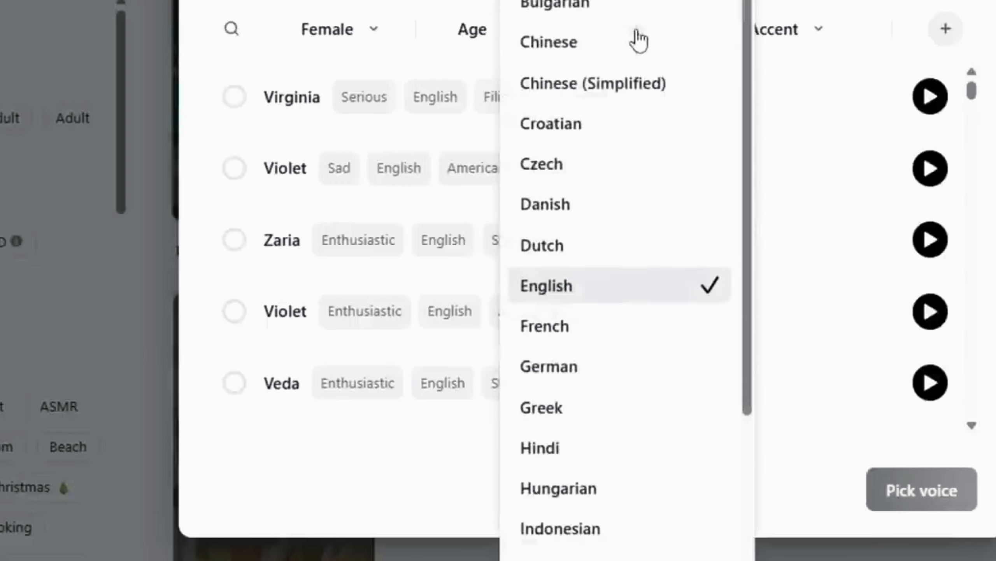
{"action": "left_click", "coordinate": [808, 24]}
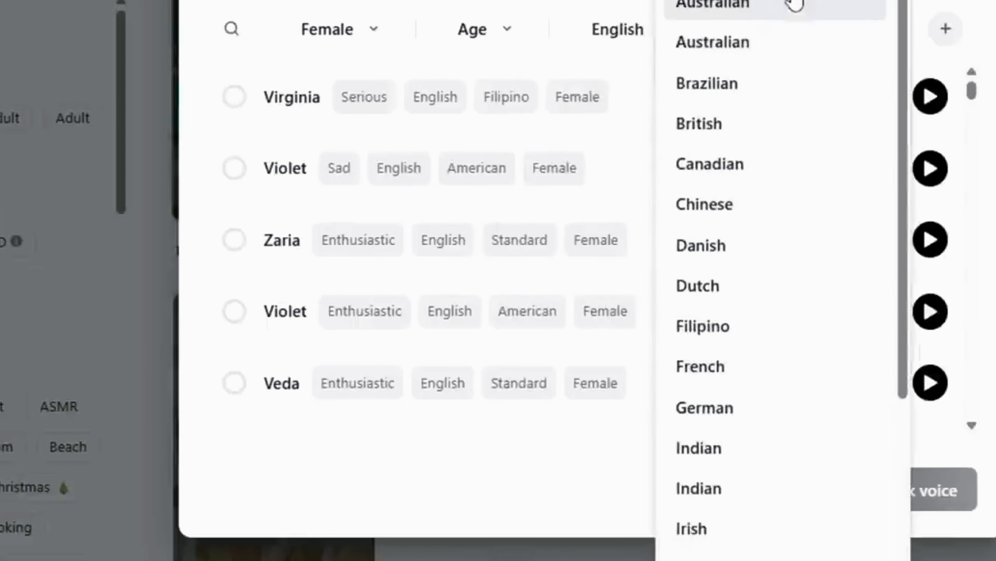
{"action": "left_click", "coordinate": [794, 4]}
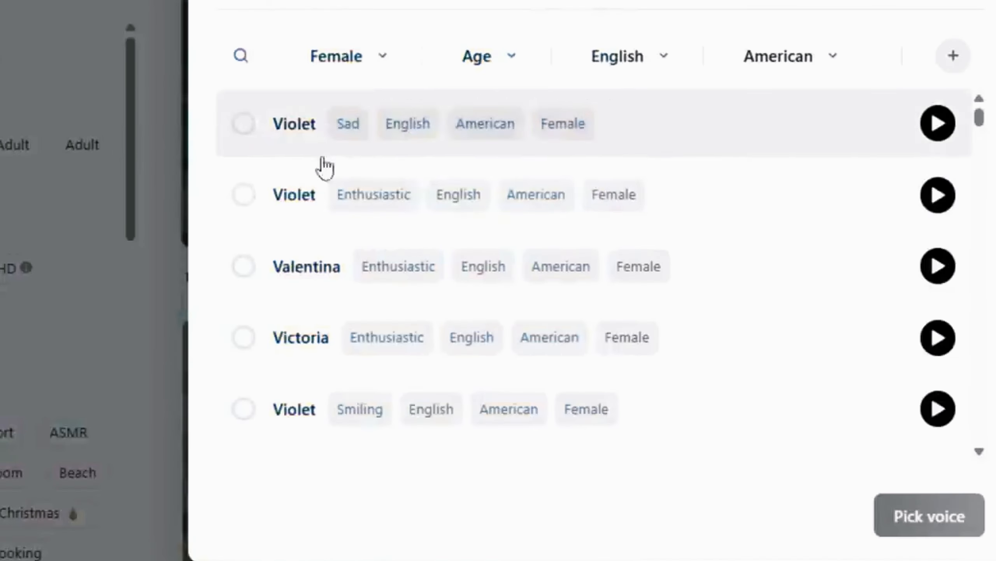
Assign the smiling American female voice Zoe to the custom actor.
{"action": "scroll", "coordinate": [334, 272], "scroll_direction": "down", "scroll_amount": 6}
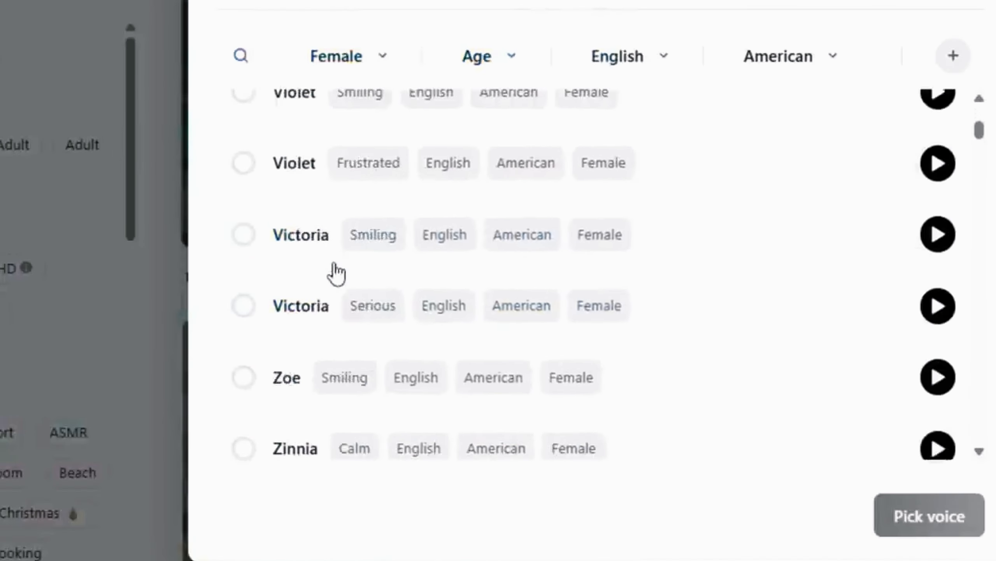
{"action": "scroll", "coordinate": [334, 271], "scroll_direction": "down", "scroll_amount": 2}
{"action": "left_click", "coordinate": [244, 271]}
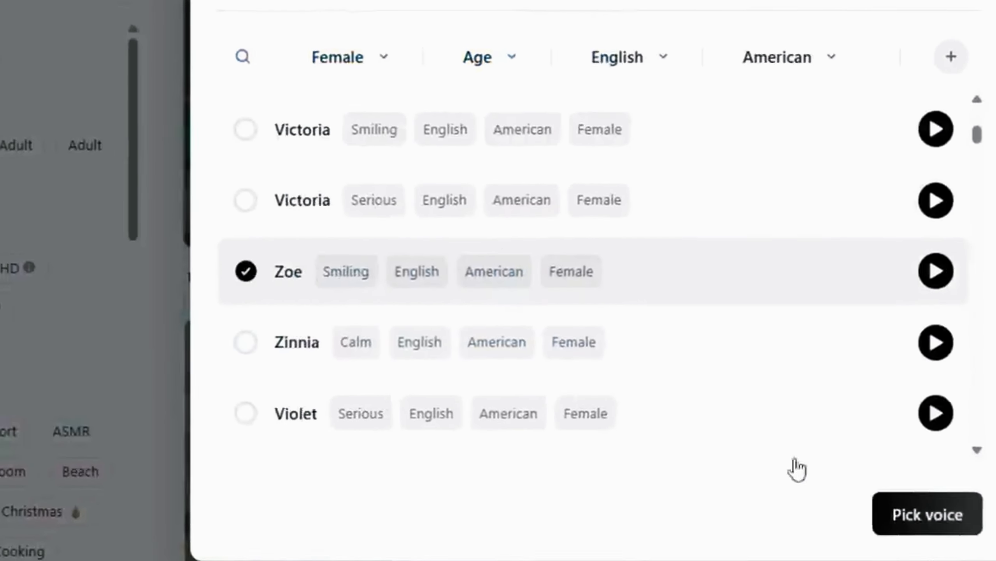
{"action": "left_click", "coordinate": [929, 516]}
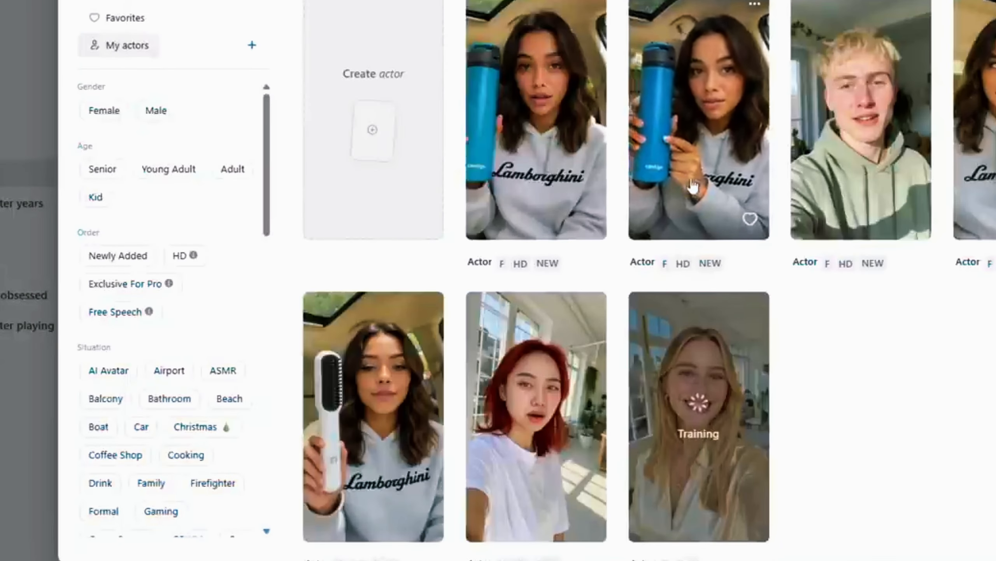
Add the custom actor holding the blue bottle with both hands to the talking-actor project.
{"action": "left_click", "coordinate": [693, 186]}
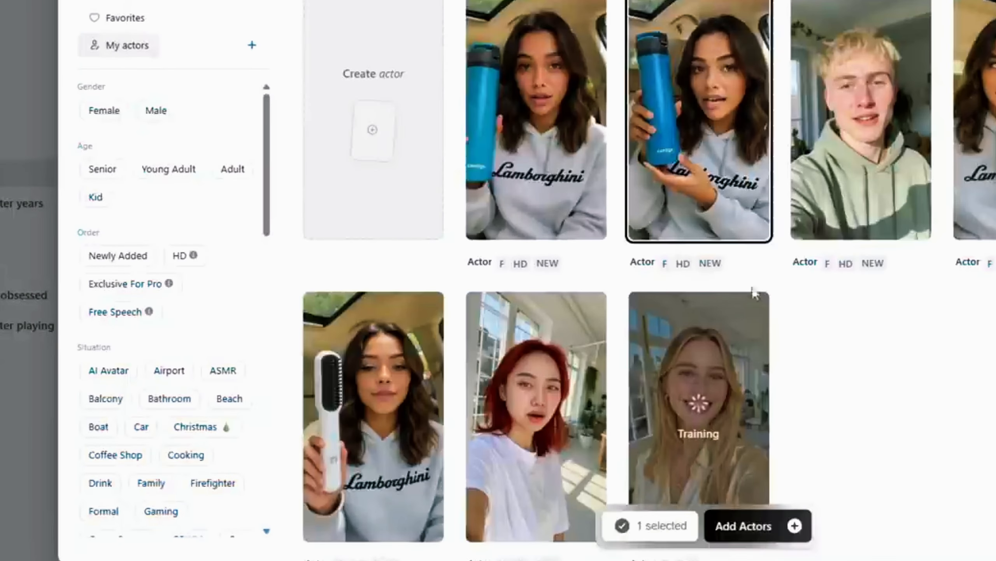
{"action": "left_click", "coordinate": [743, 528]}
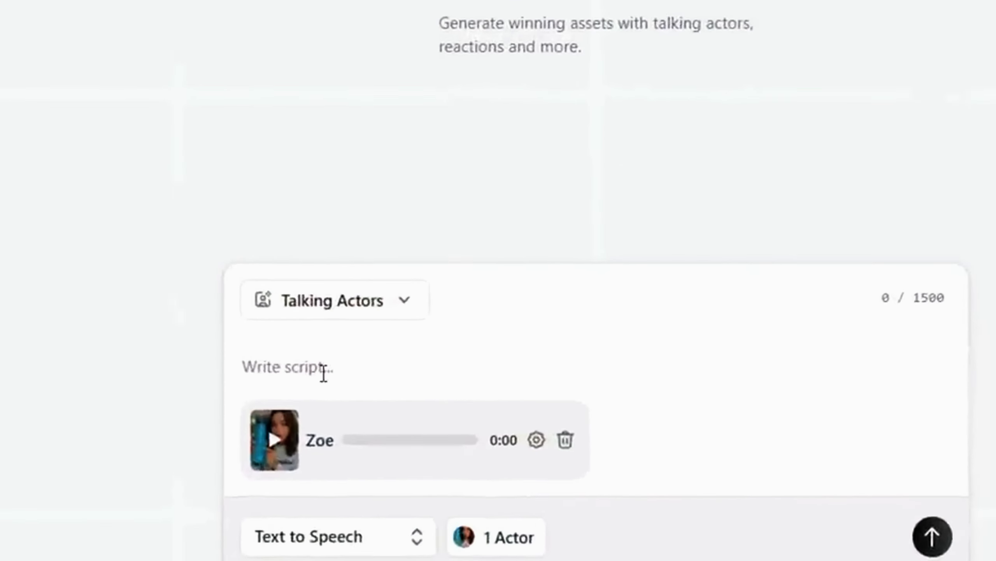
Paste the vacuum-insulated bottle ad script and set the Zoe voice-over's speed to 1.20X.
{"action": "right_click", "coordinate": [527, 437]}
{"action": "left_click", "coordinate": [391, 132]}
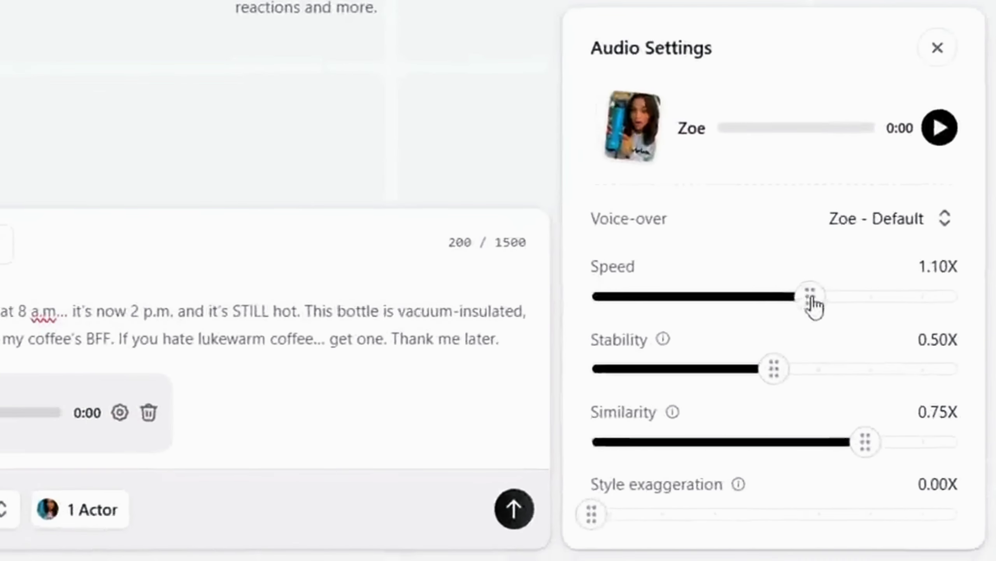
{"action": "left_click_drag", "start_coordinate": [814, 306], "coordinate": [845, 304]}
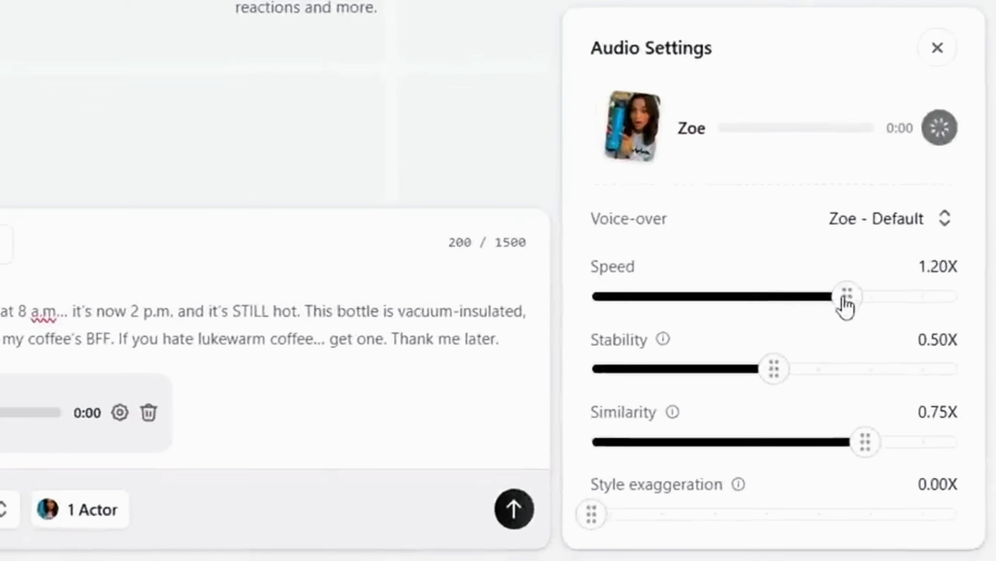